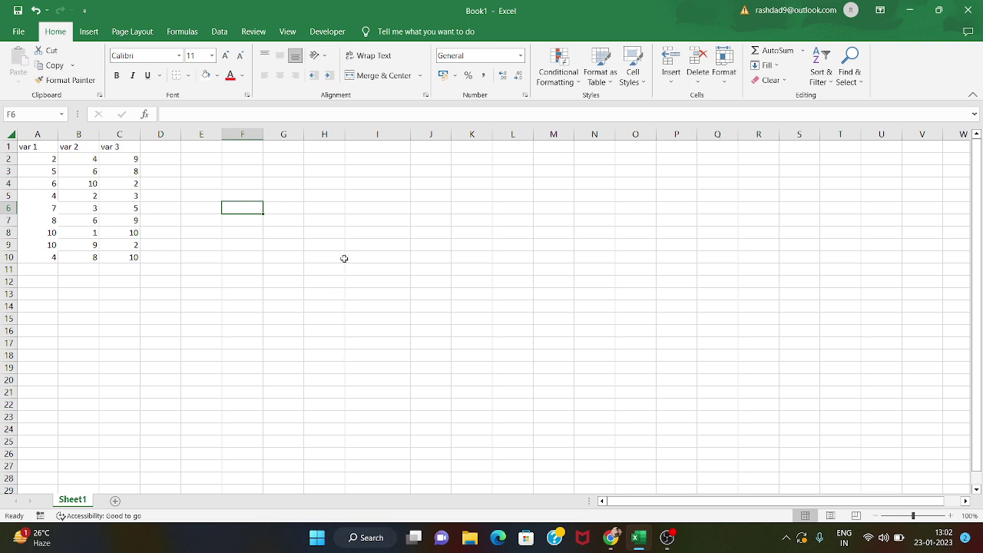
Enter a test value of 4 in I6, then clear it again.
click(376, 206)
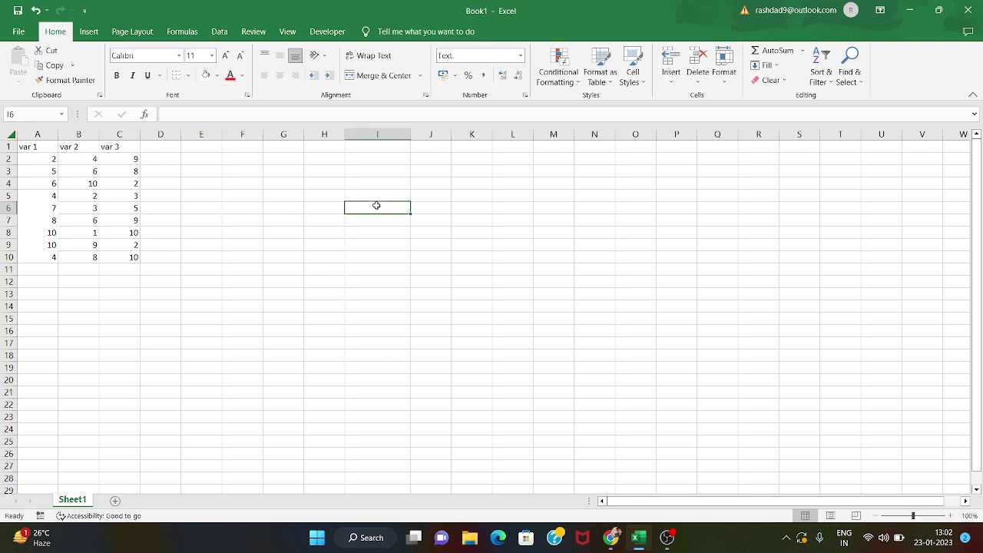
text(4)
key(Tab)
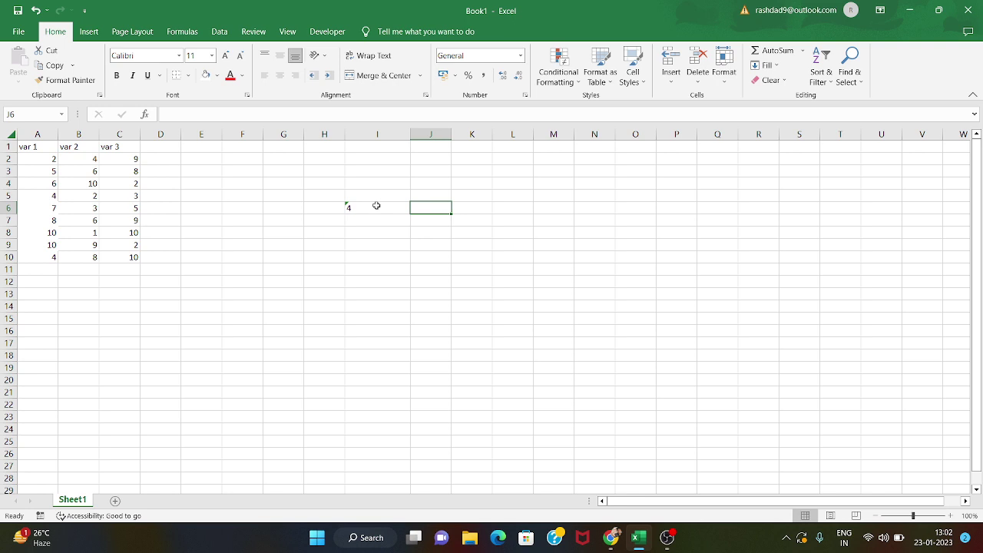
click(376, 205)
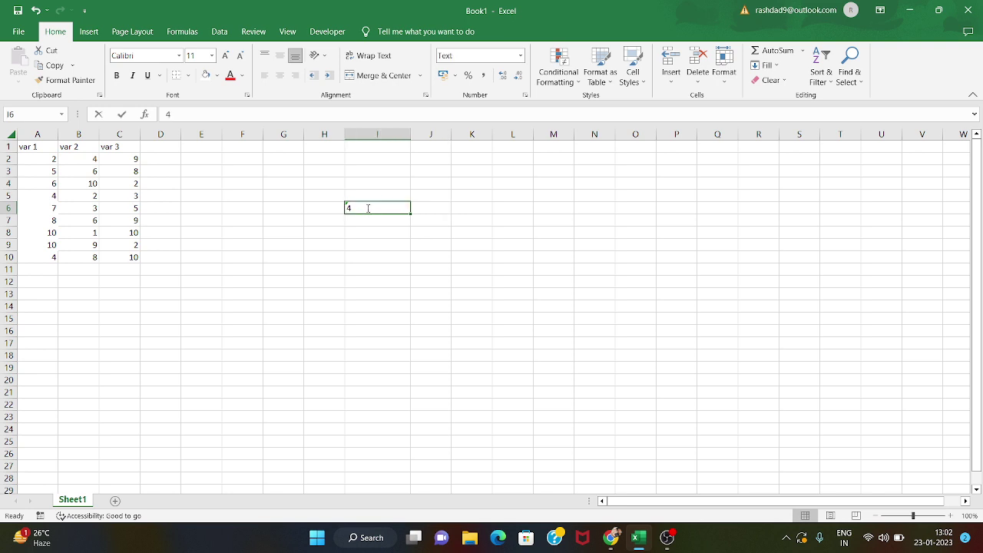
key(BackSpace)
Enter 2 in cell I8 and the letter a in J8, correcting a mistyped q.
click(366, 233)
text(2)
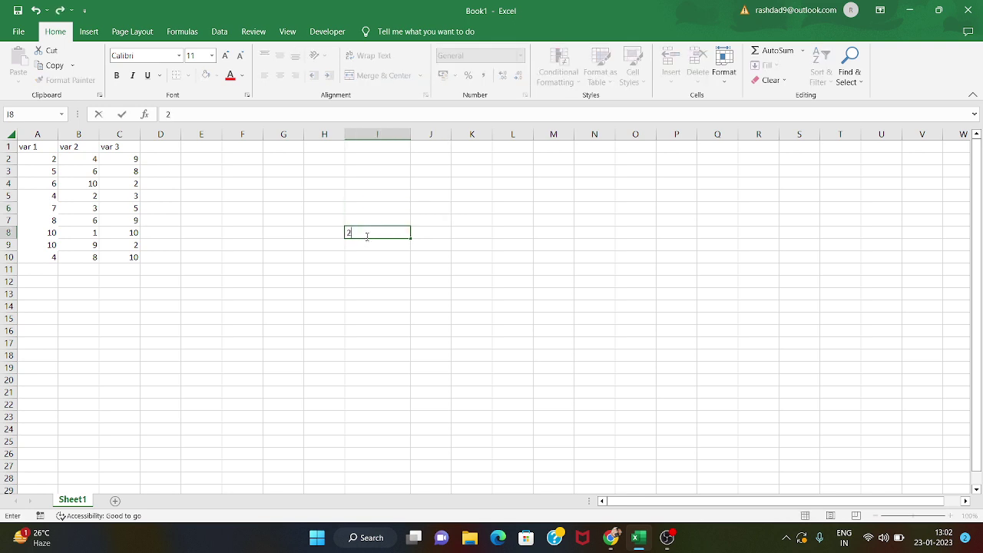
click(422, 232)
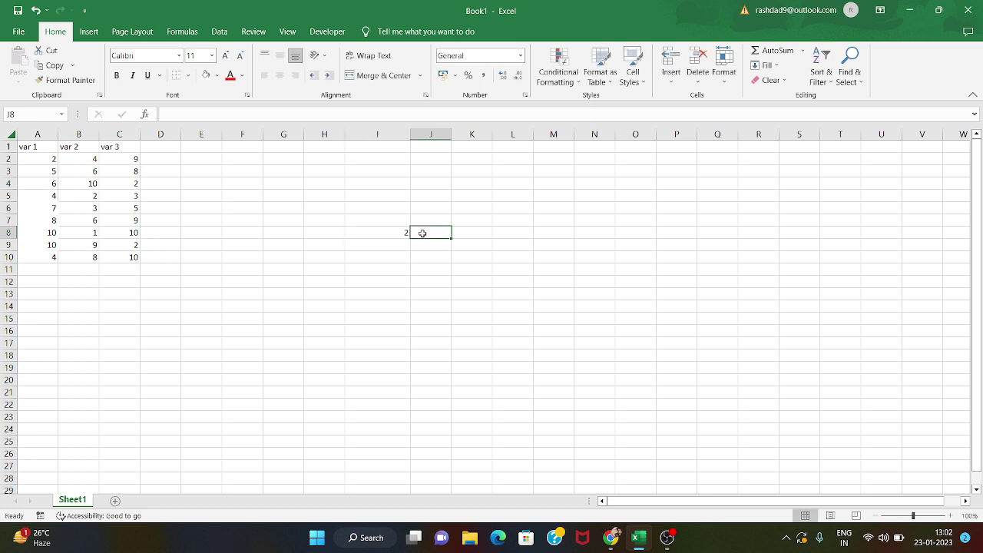
text(q)
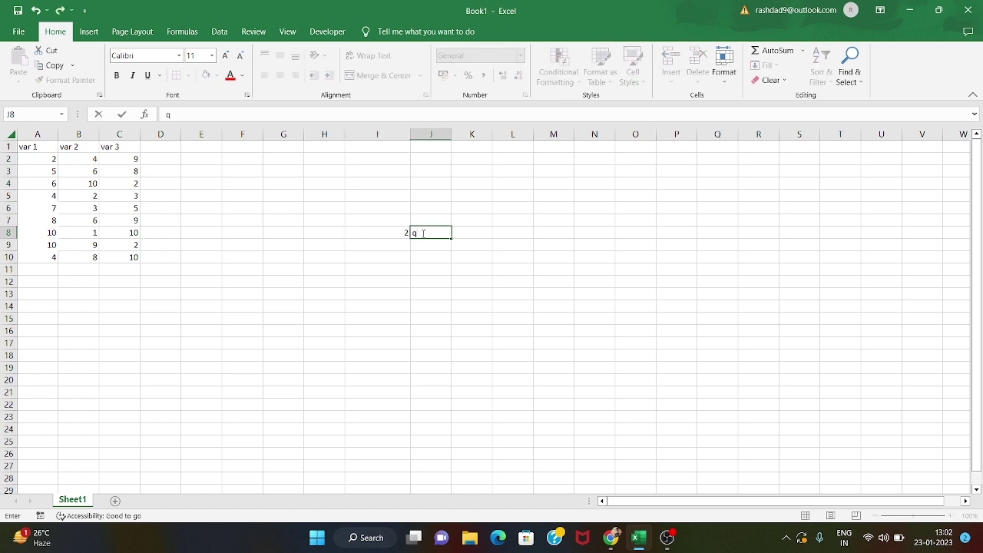
key(BackSpace)
text(a)
click(382, 250)
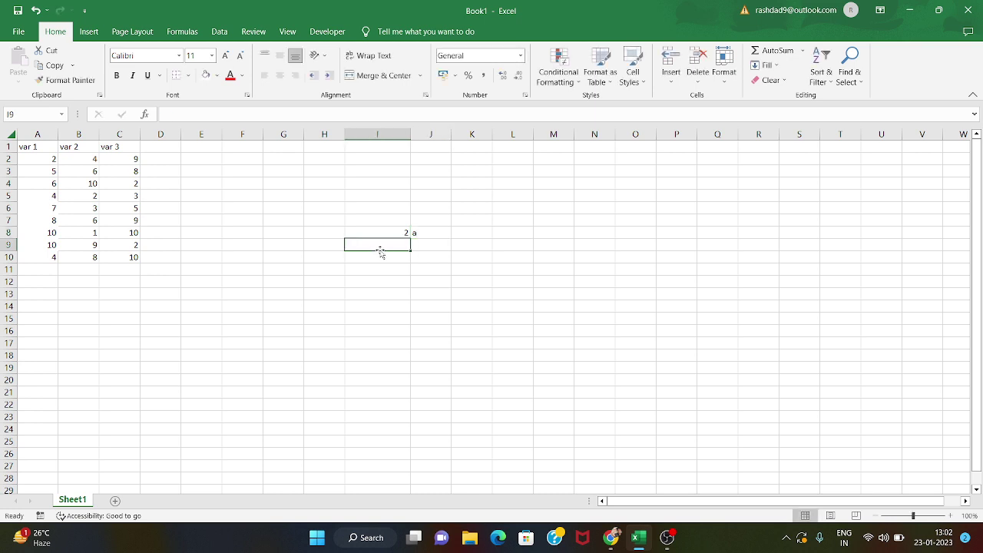
Check the entries: 2 in I8 and a in J8.
click(387, 232)
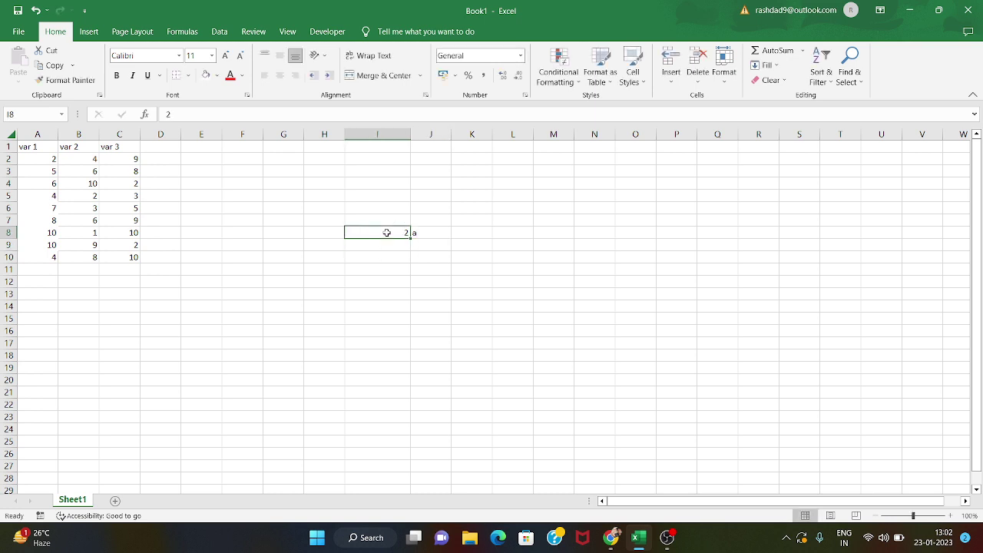
click(427, 234)
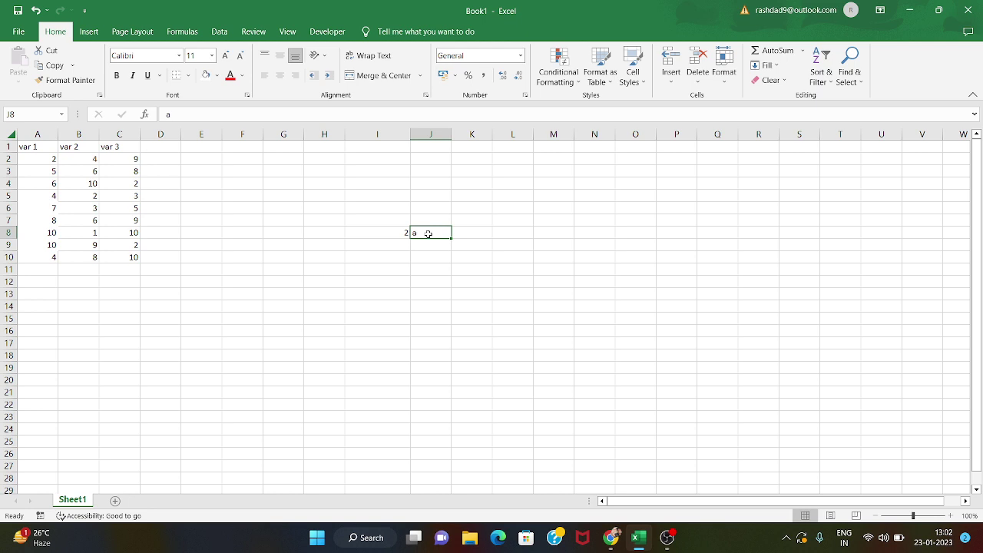
click(382, 234)
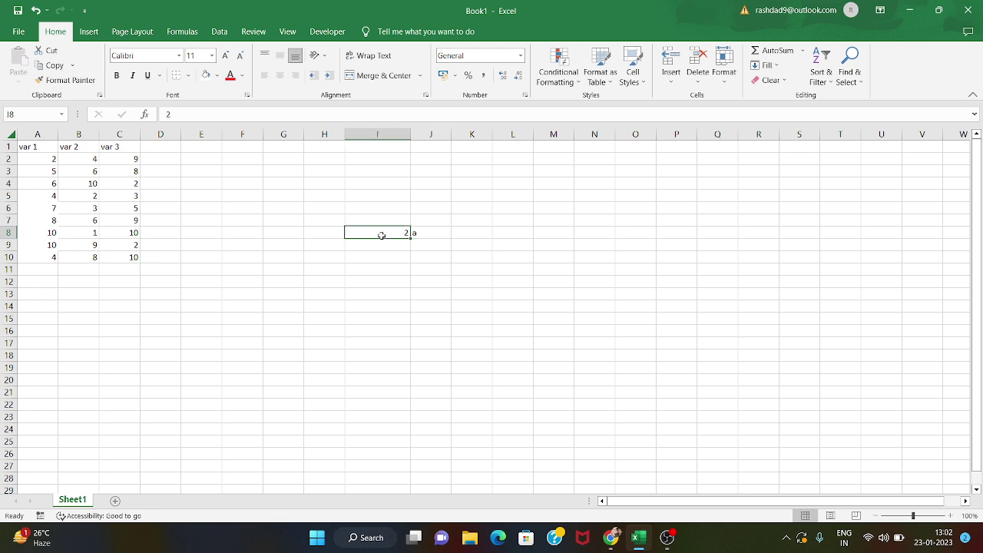
click(421, 234)
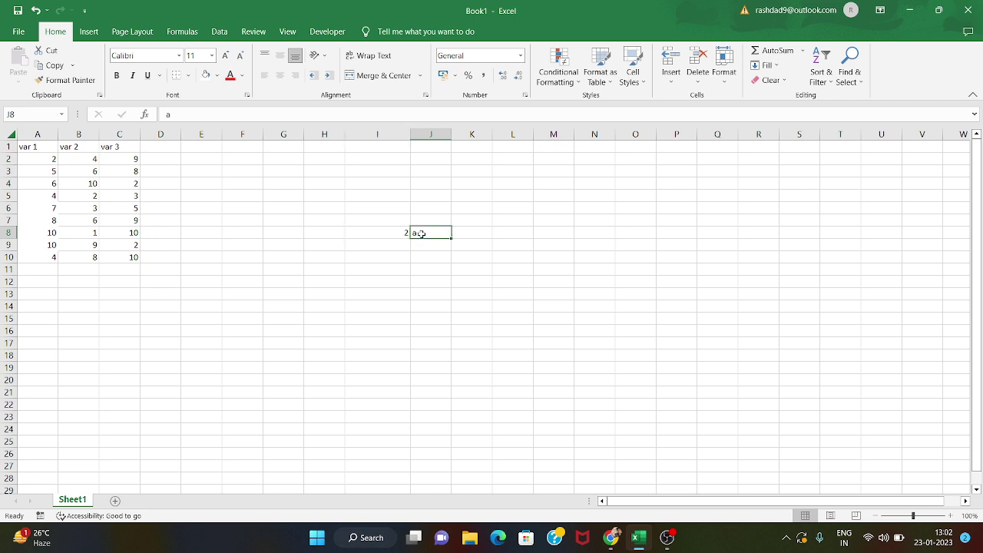
click(380, 234)
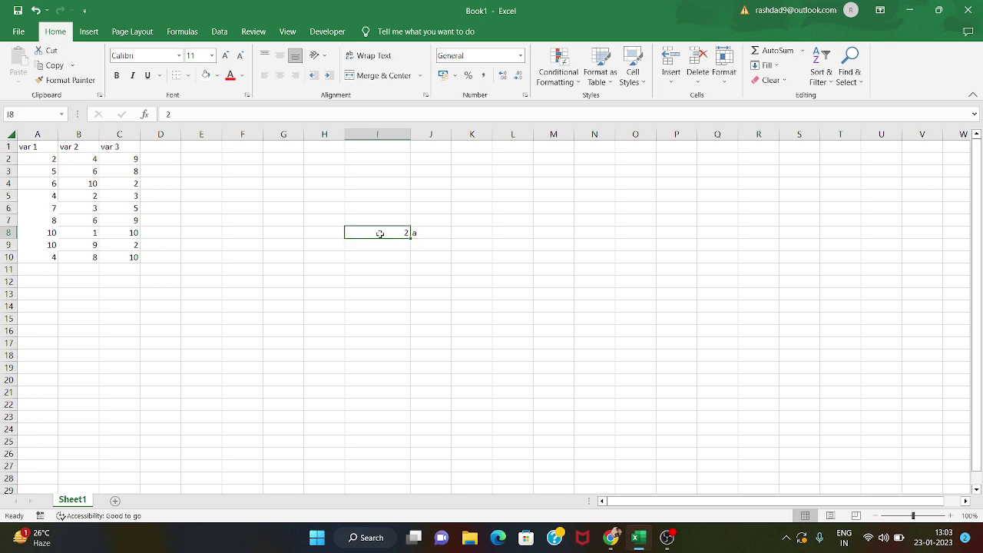
click(423, 243)
click(419, 230)
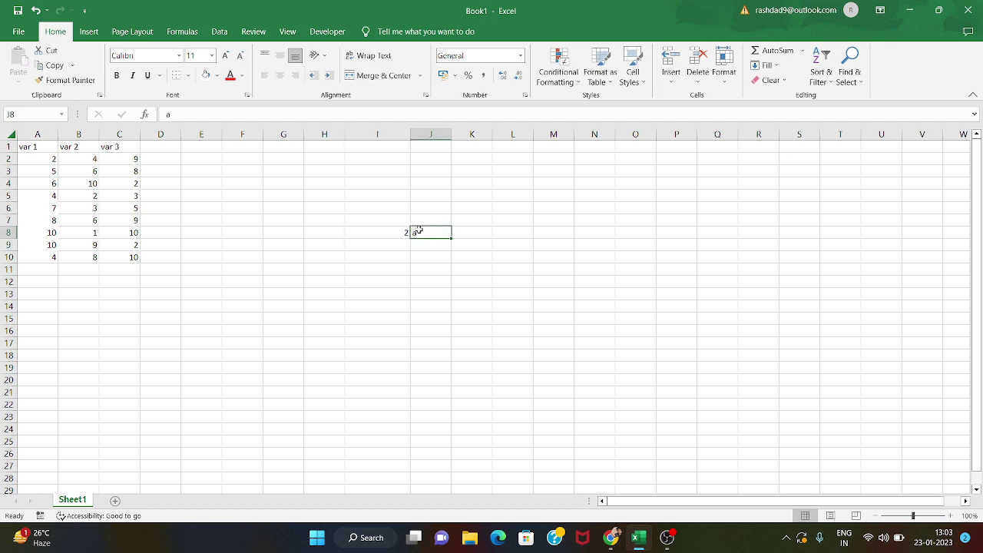
click(393, 234)
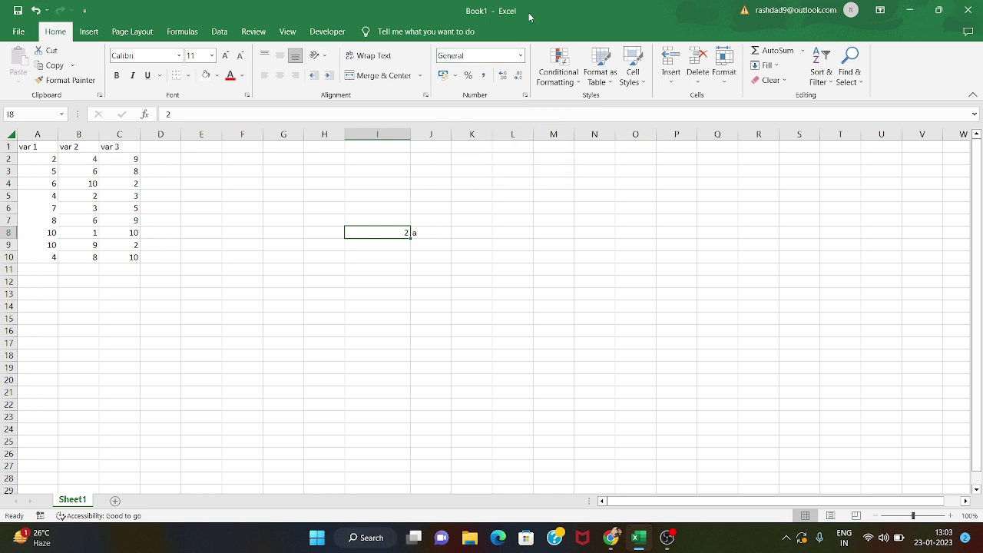
Format cell I8 as Number, then Currency, then Text.
click(520, 56)
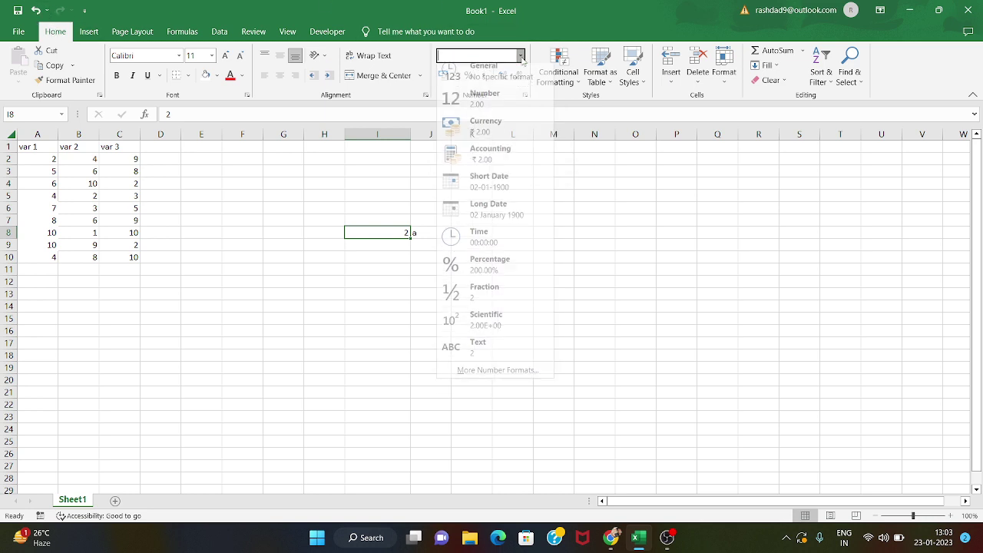
click(488, 117)
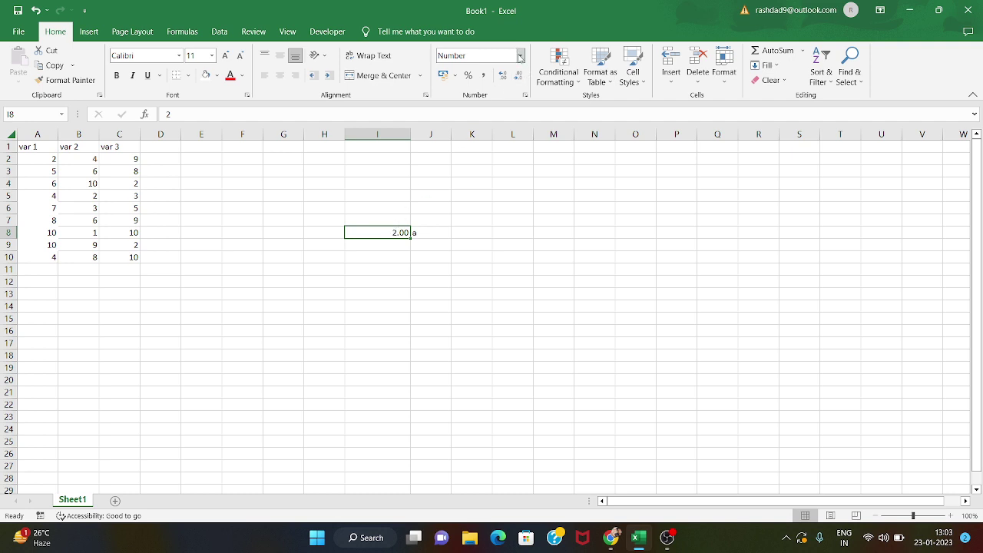
click(521, 56)
click(491, 130)
click(521, 56)
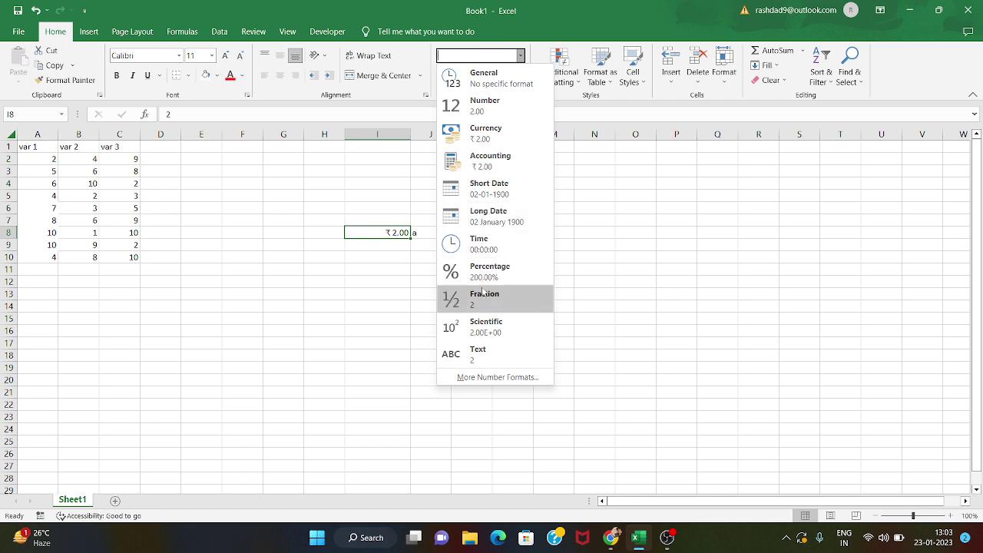
click(476, 355)
Re-enter I8 so it holds 2 as text.
click(349, 305)
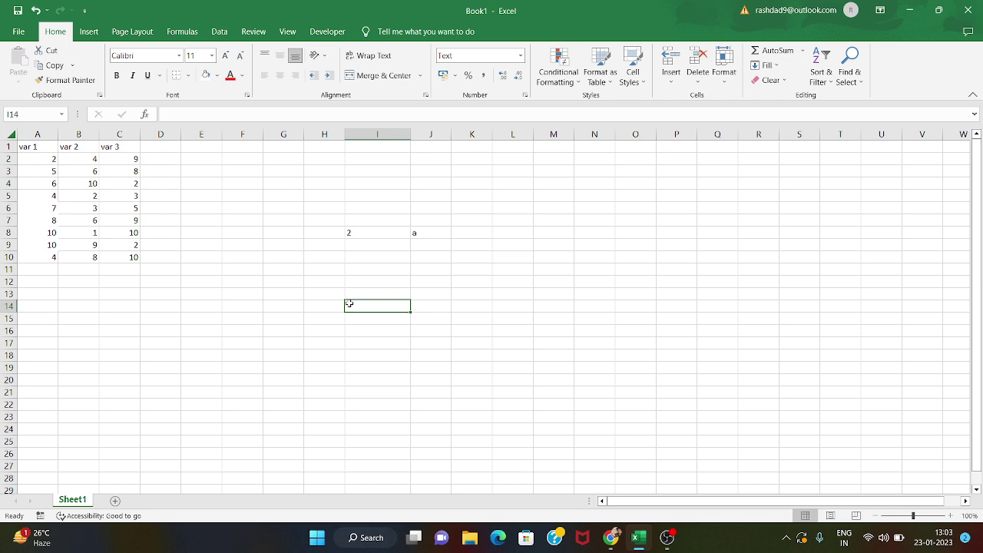
click(357, 244)
click(358, 230)
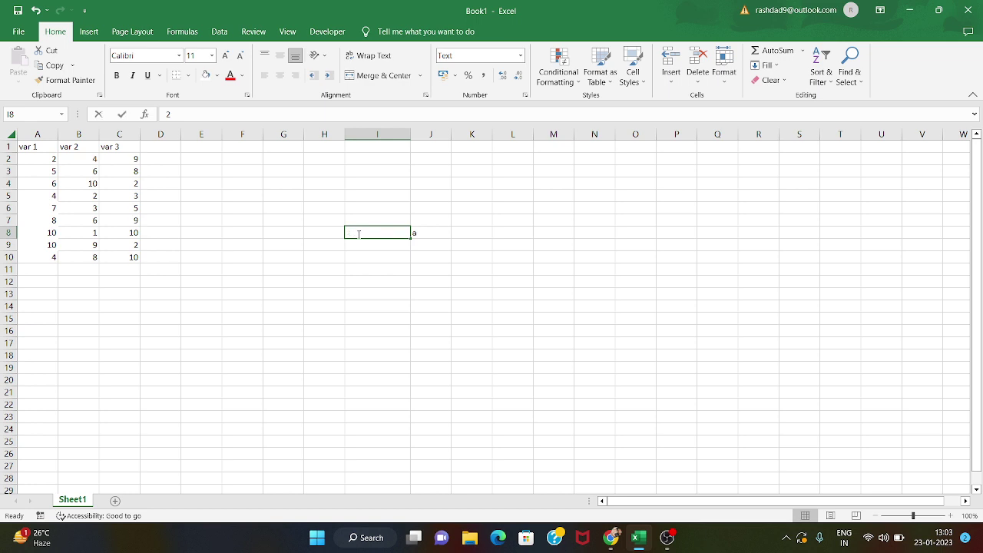
double_click(358, 231)
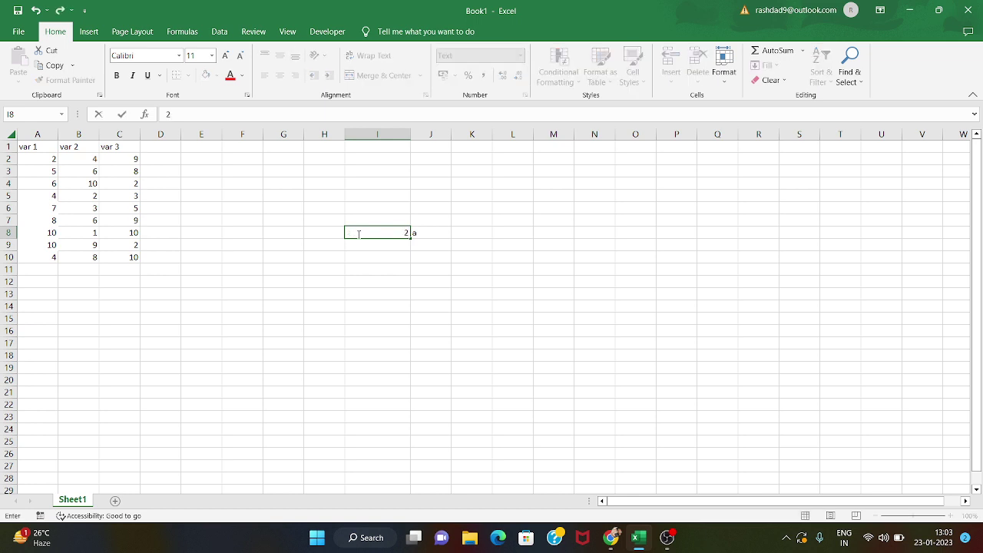
click(377, 256)
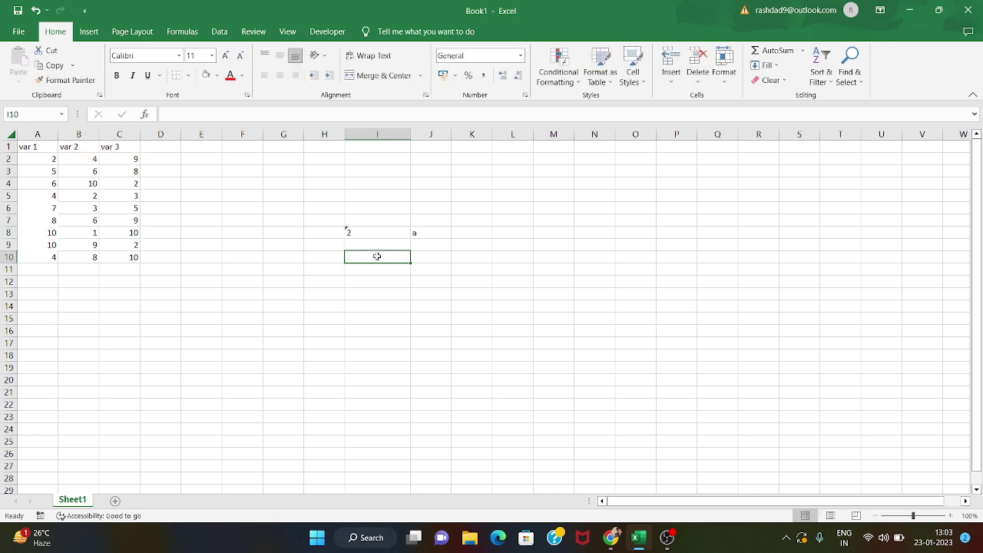
Clear the 2 from I8 and the a from J8.
click(366, 233)
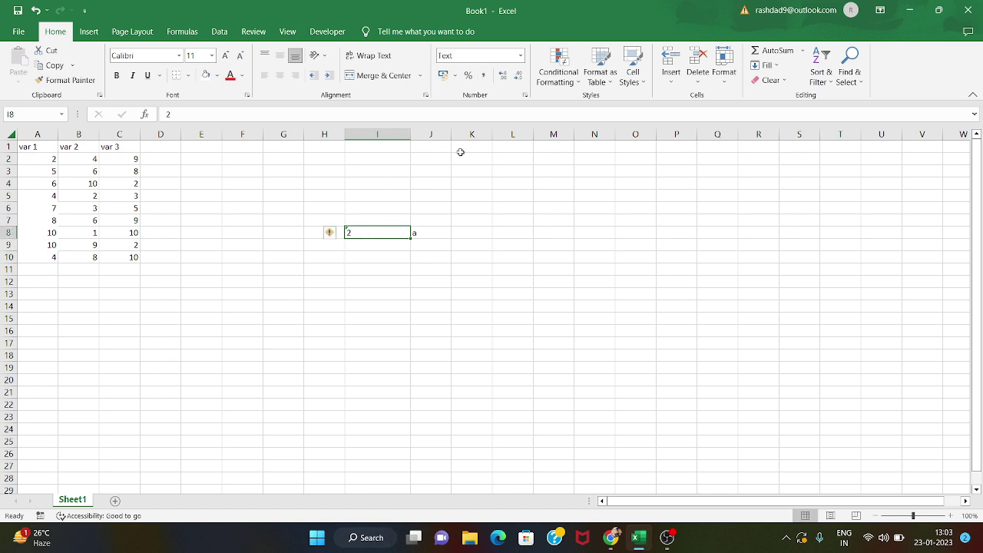
key(BackSpace)
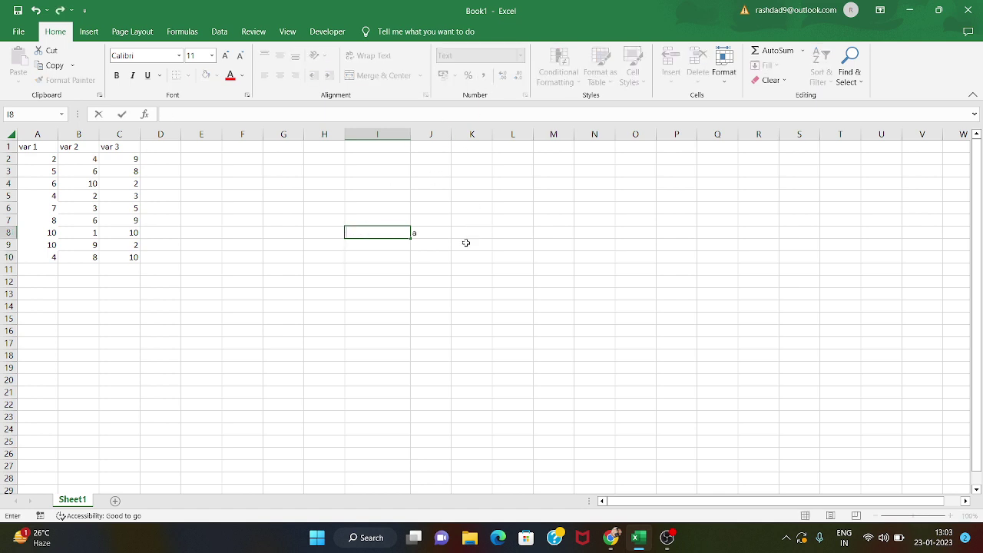
click(443, 220)
click(418, 229)
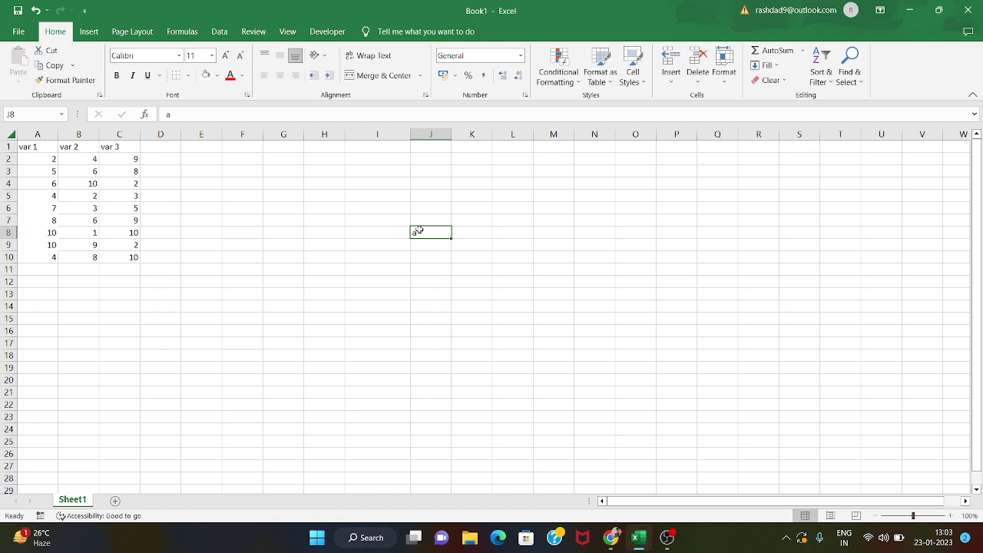
key(BackSpace)
click(366, 181)
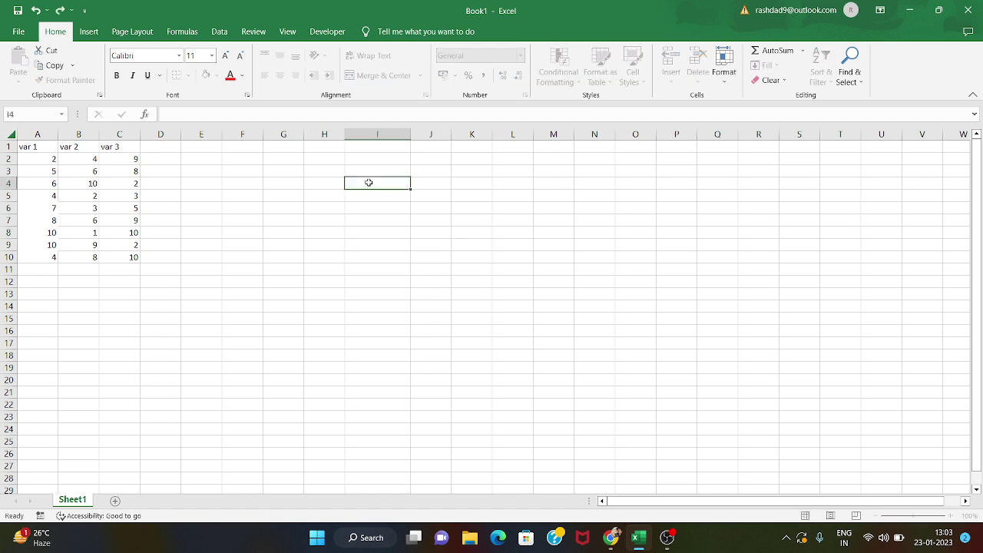
click(520, 56)
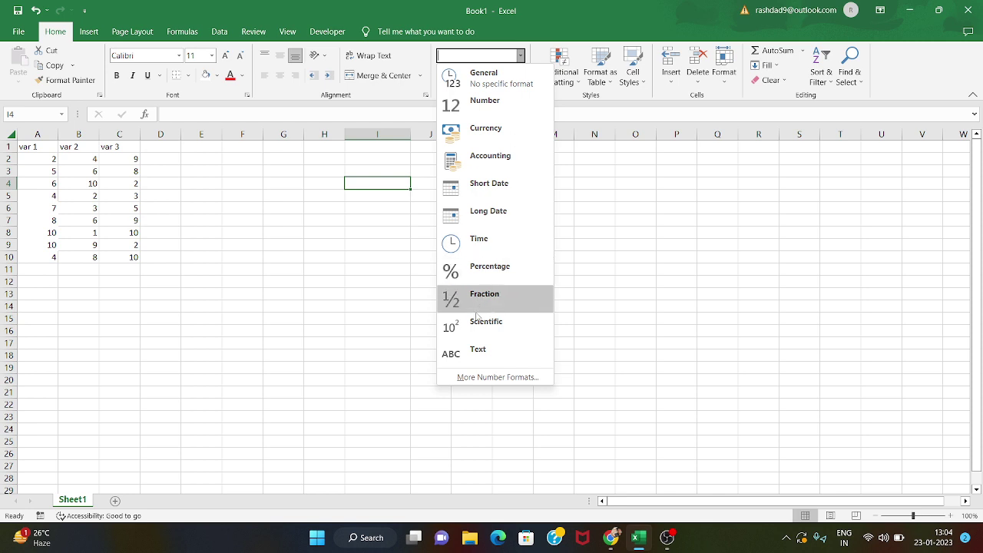
click(470, 378)
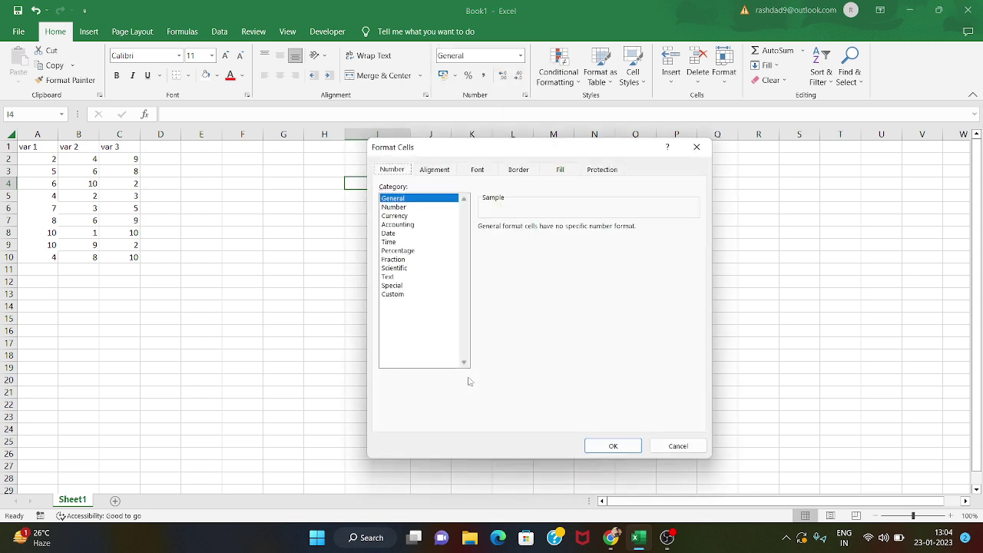
click(396, 296)
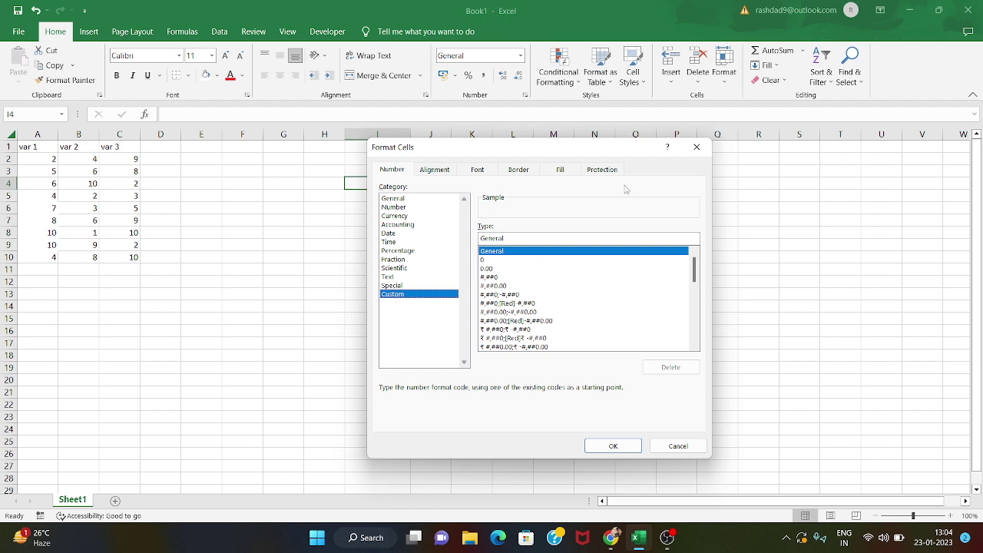
click(696, 147)
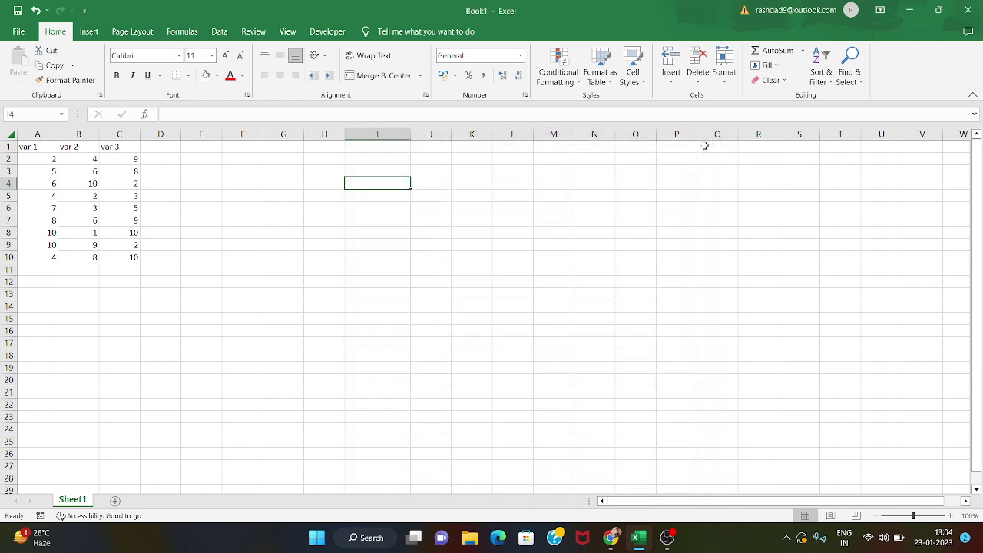
click(188, 228)
Give cell A6 (value 7) a yellow fill.
click(54, 161)
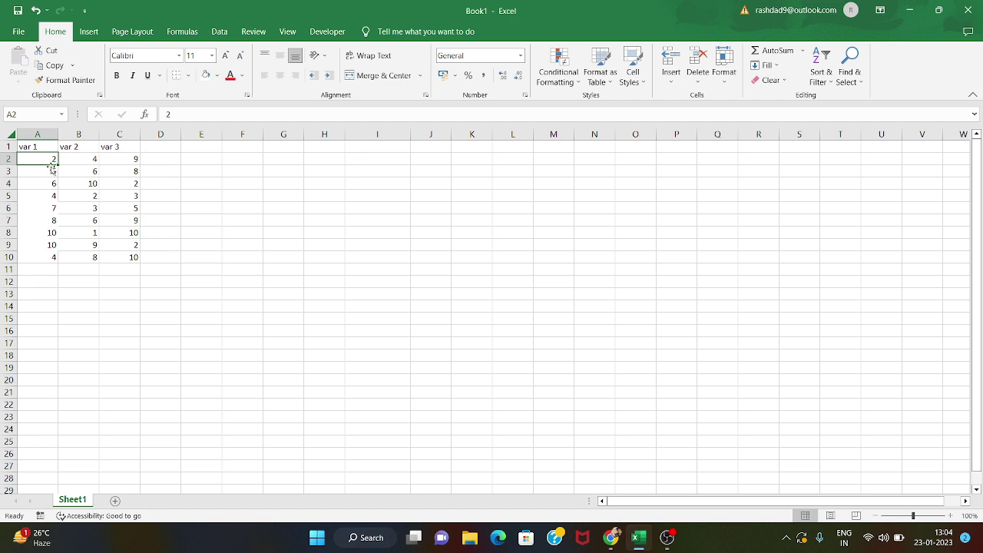
mouse_move(52, 167)
mouse_down()
mouse_move(79, 162)
mouse_move(46, 159)
mouse_up()
click(44, 208)
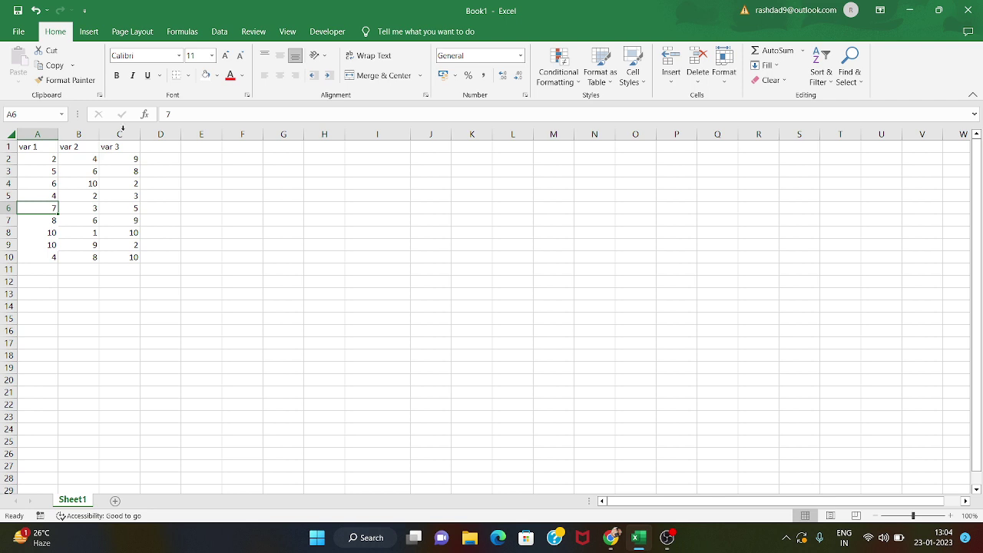
click(218, 75)
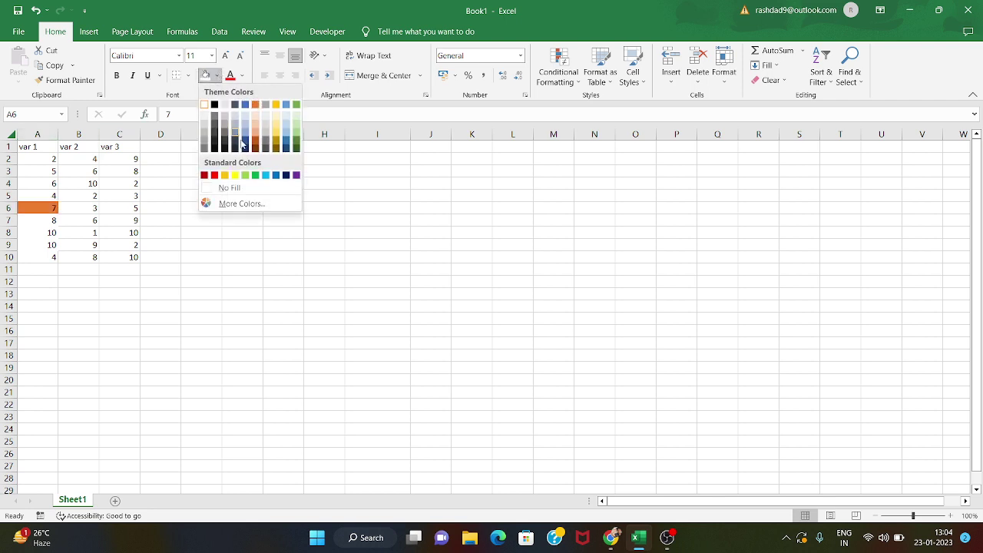
click(235, 175)
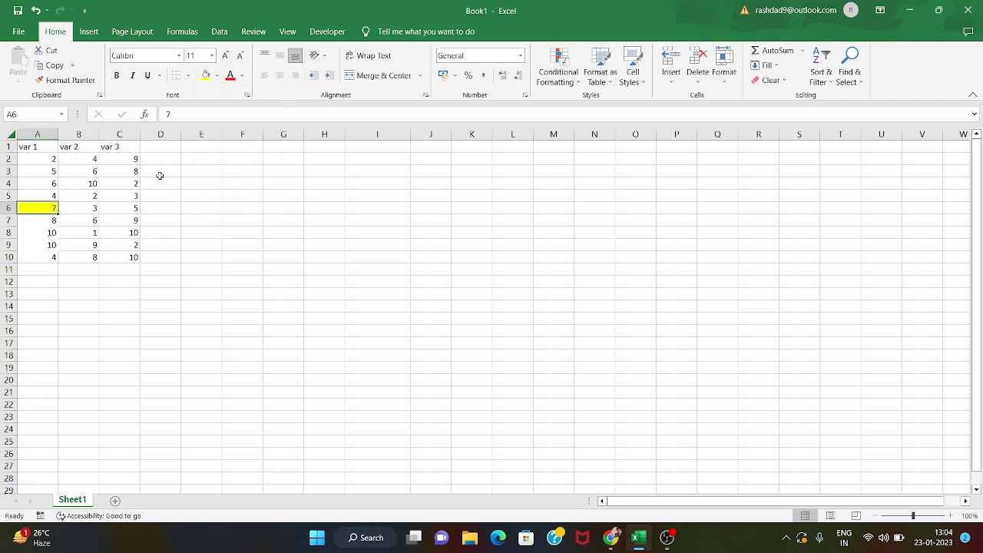
Fill A7, A8 and A9 (8, 10, 10) with the same yellow.
click(51, 223)
click(205, 74)
click(44, 234)
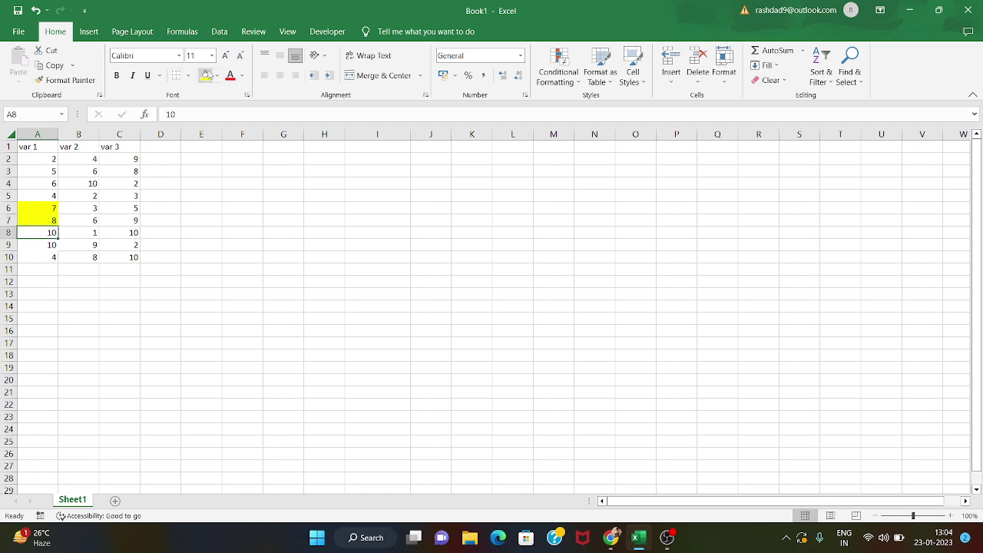
click(206, 75)
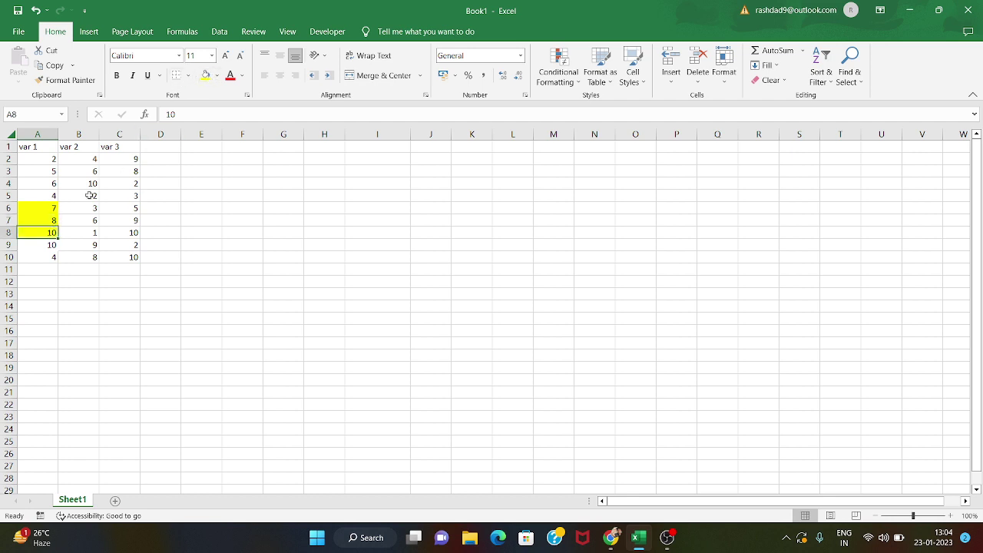
click(38, 254)
click(46, 243)
click(205, 75)
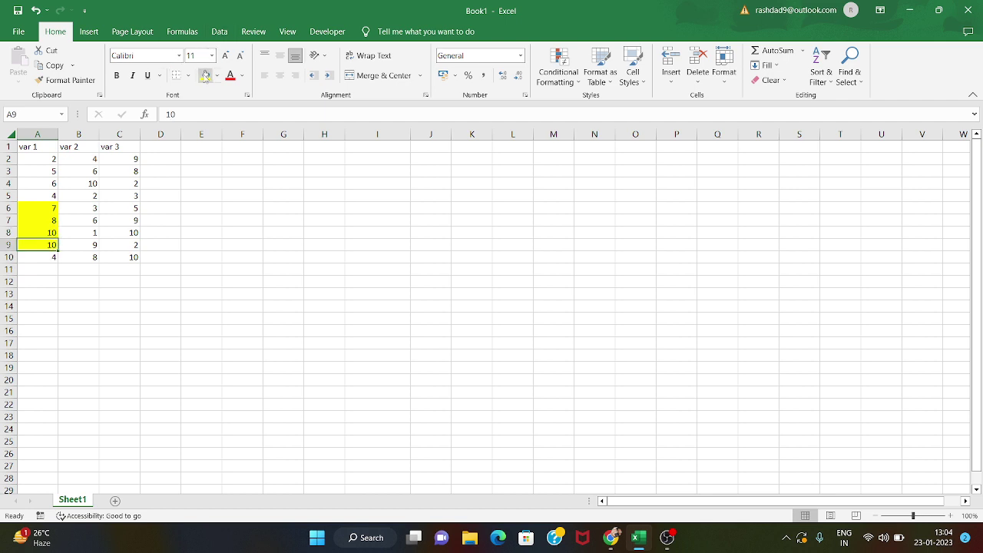
click(135, 301)
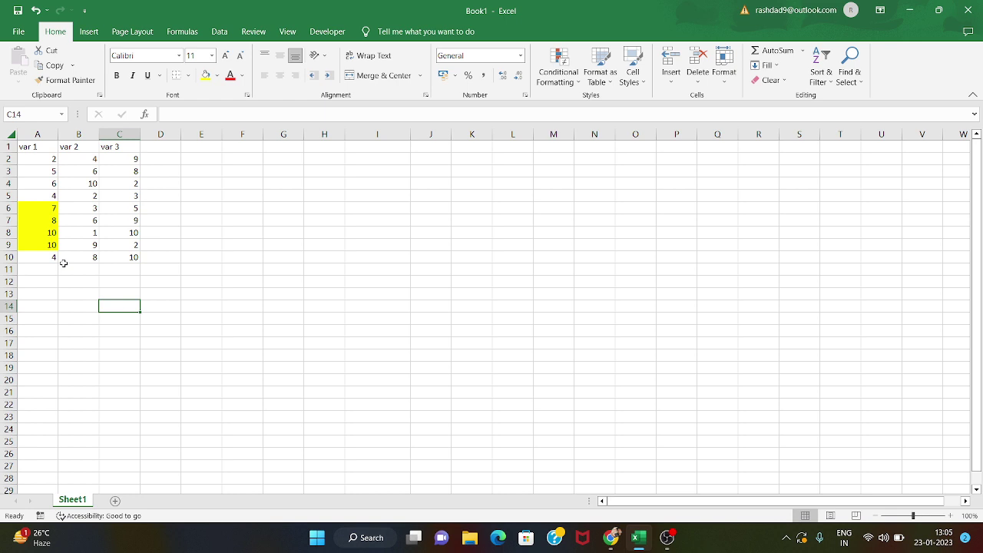
Apply a Greater Than 3 rule to B2 with Light Red Fill and Dark Red Text.
click(93, 162)
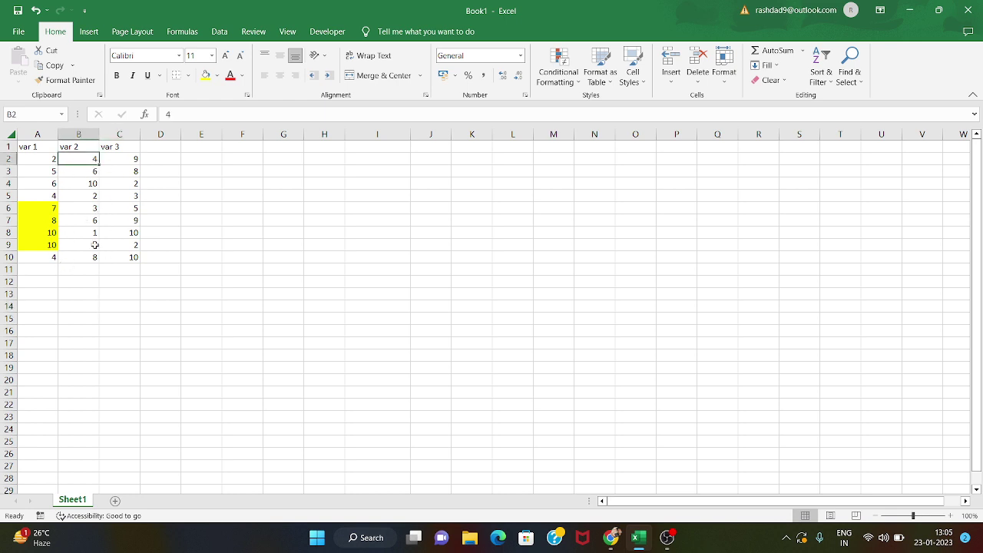
click(551, 68)
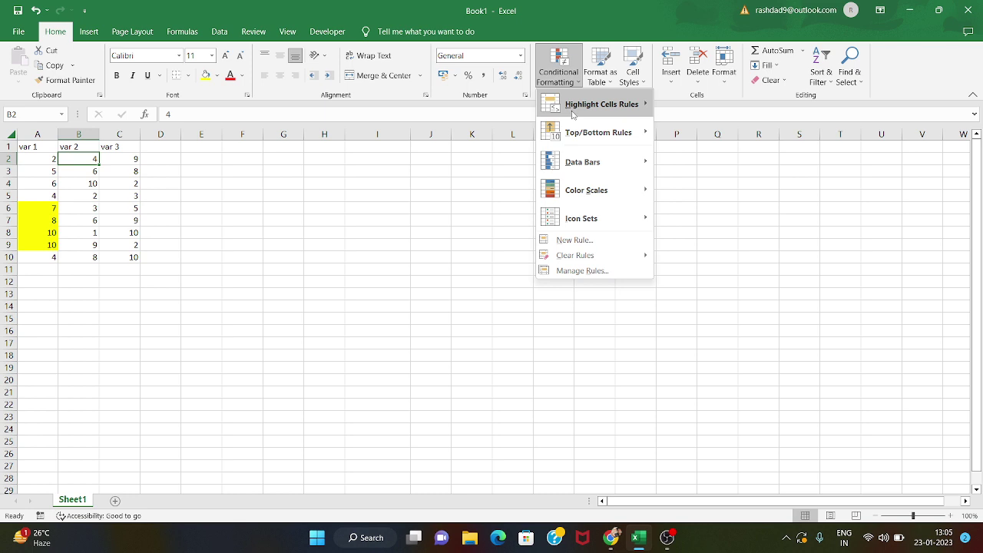
mouse_move(572, 115)
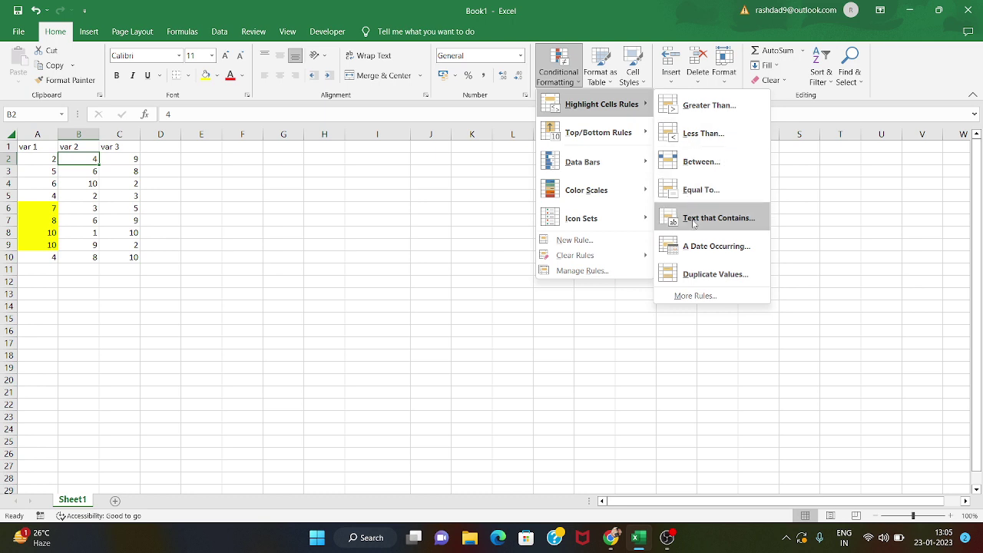
click(689, 109)
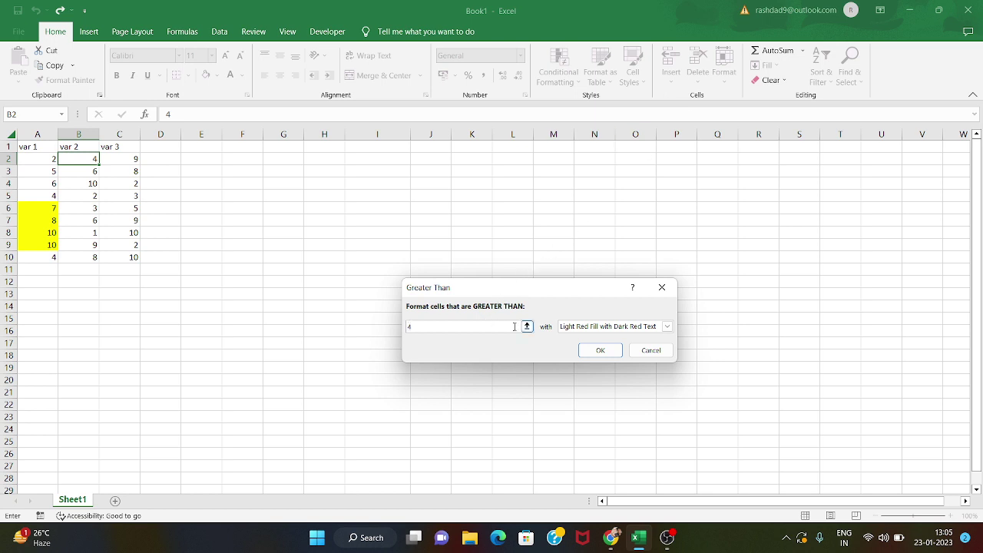
key(BackSpace)
text(3)
click(601, 351)
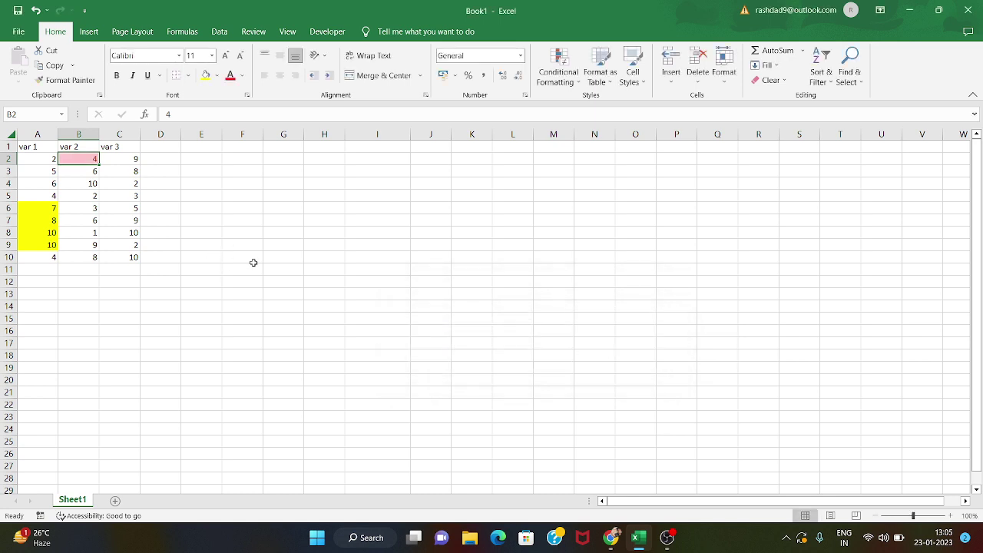
click(88, 174)
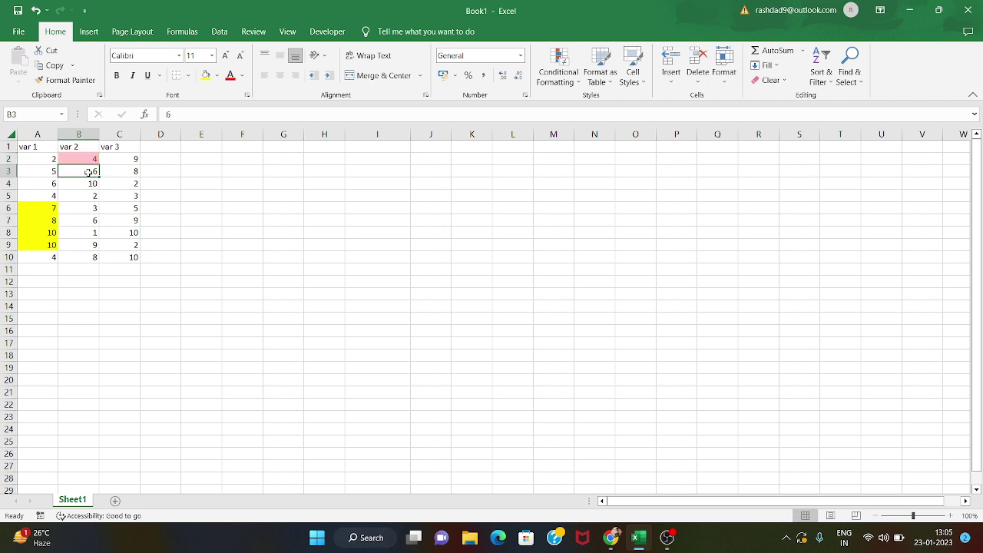
click(83, 160)
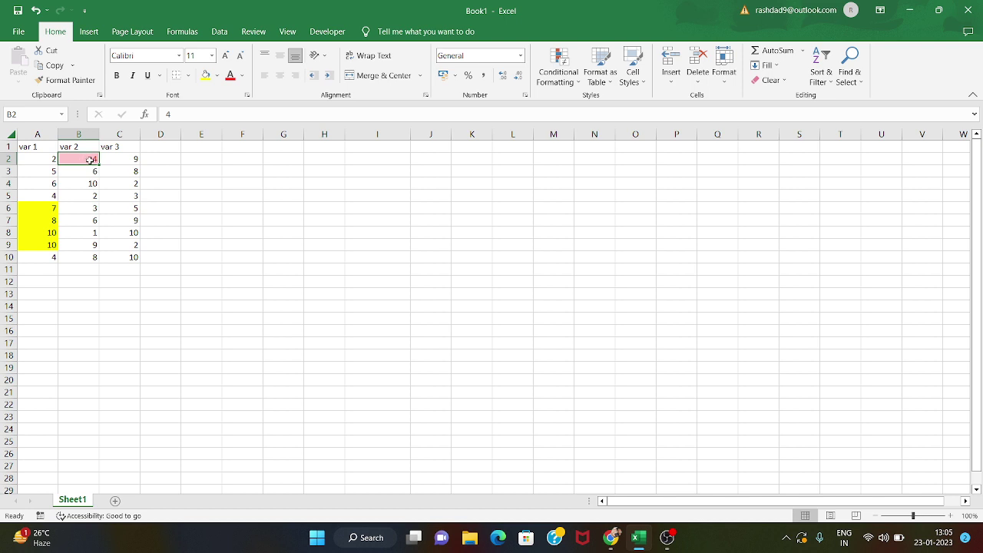
Apply a Greater Than 5 light red highlight to the var 2 values B2:B10.
drag(90, 160, 95, 254)
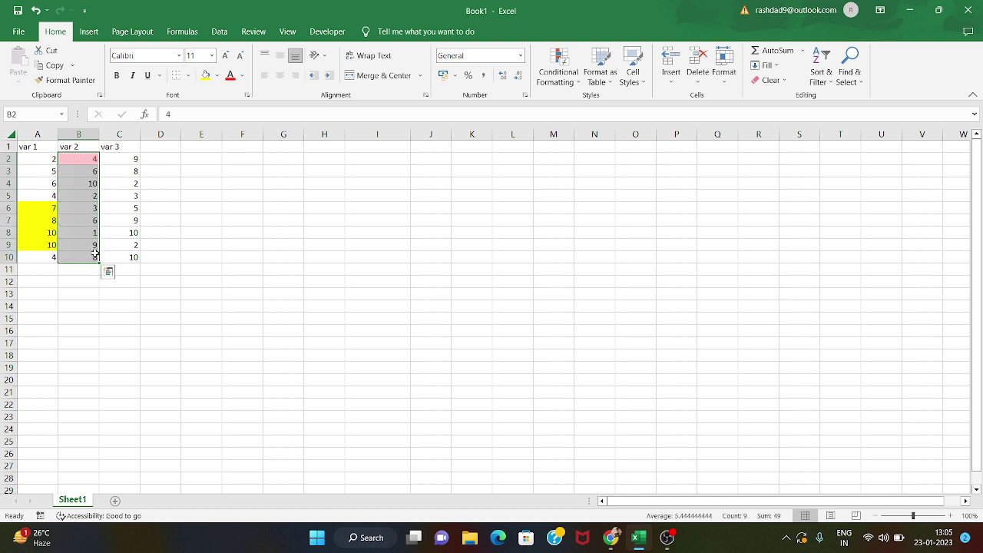
click(559, 65)
mouse_move(572, 106)
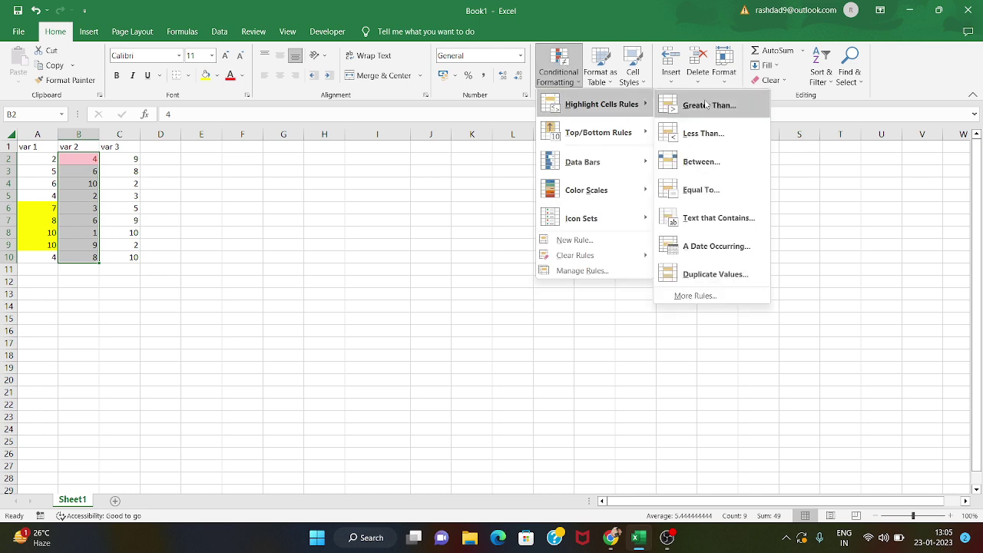
click(707, 105)
text(5)
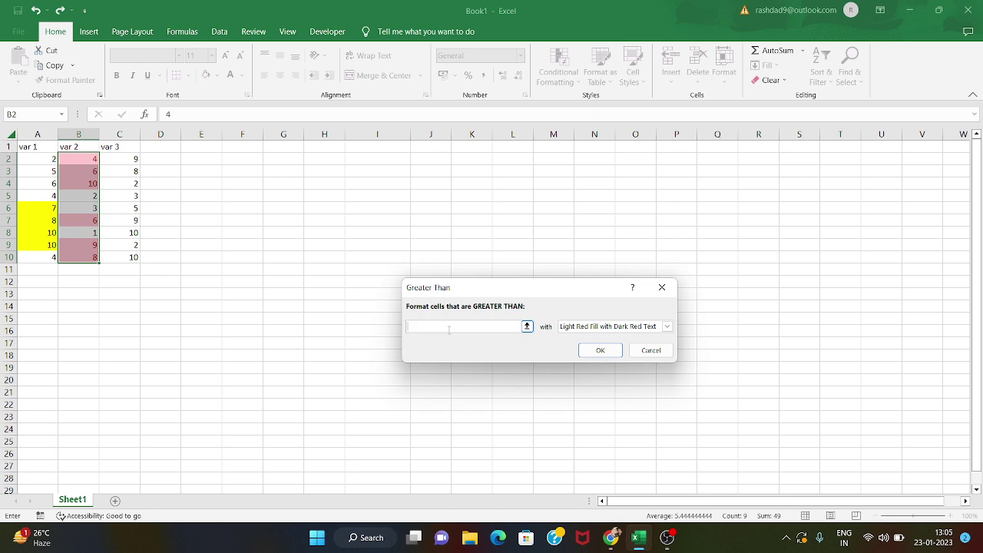
click(600, 350)
click(250, 295)
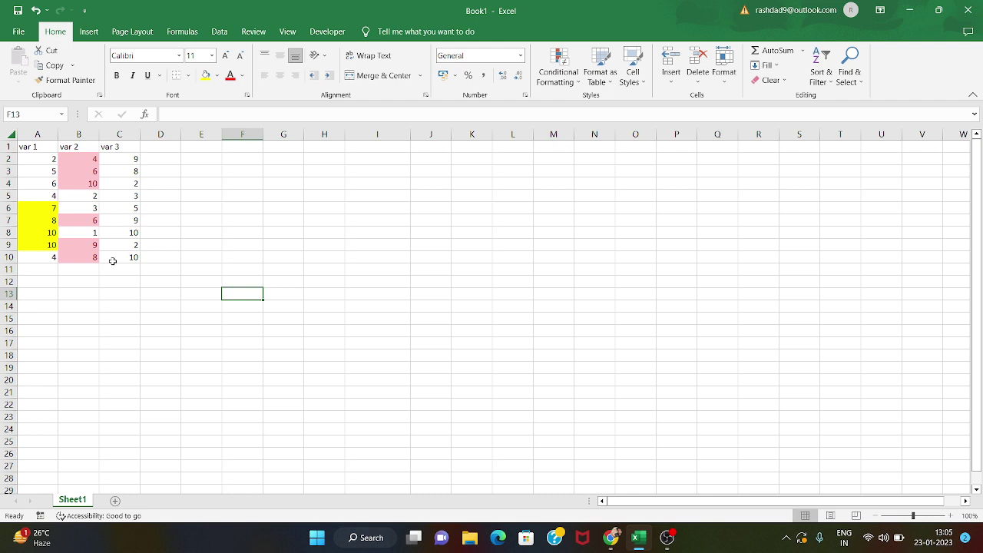
click(117, 158)
Select the var 3 values C2:C10, then cancel a Greater Than rule without applying it.
drag(119, 159, 126, 252)
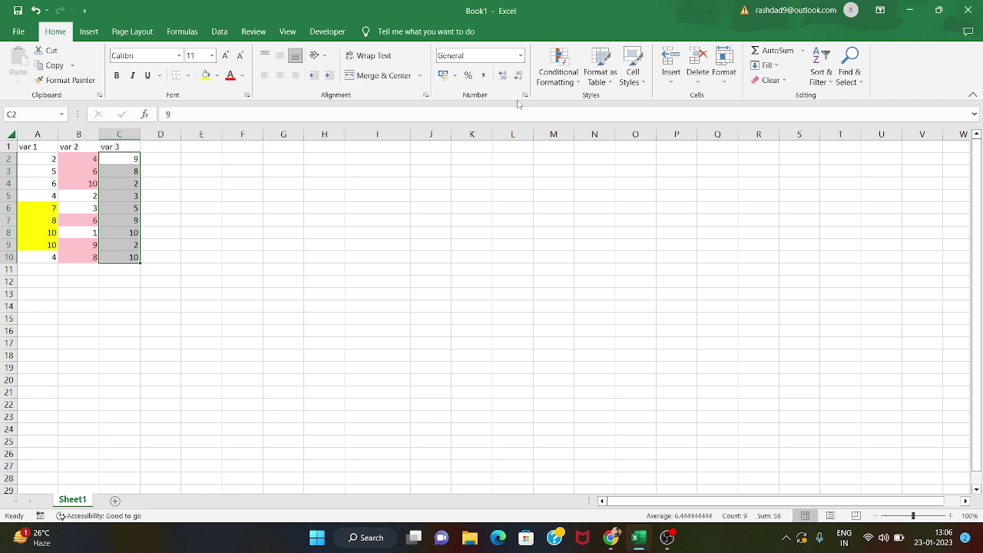
click(557, 81)
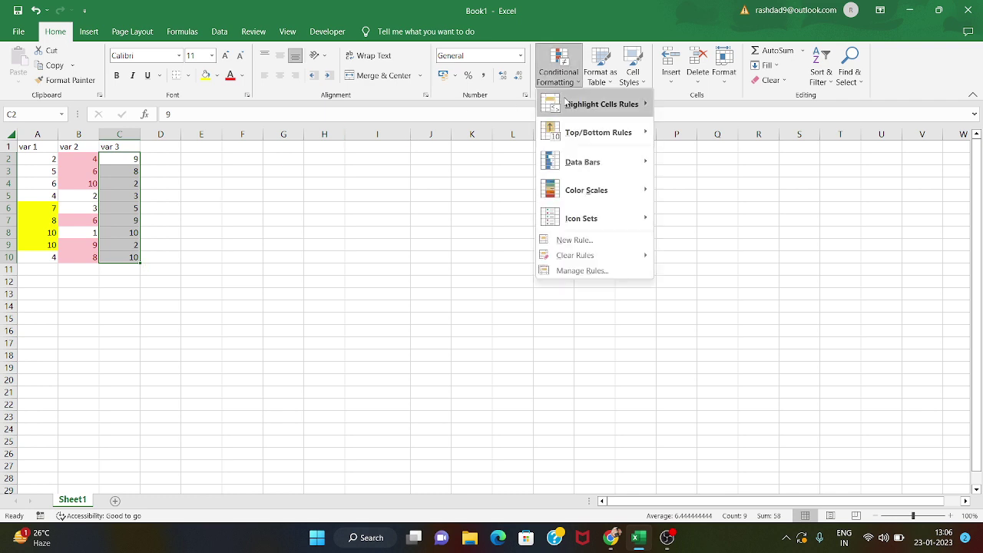
mouse_move(566, 102)
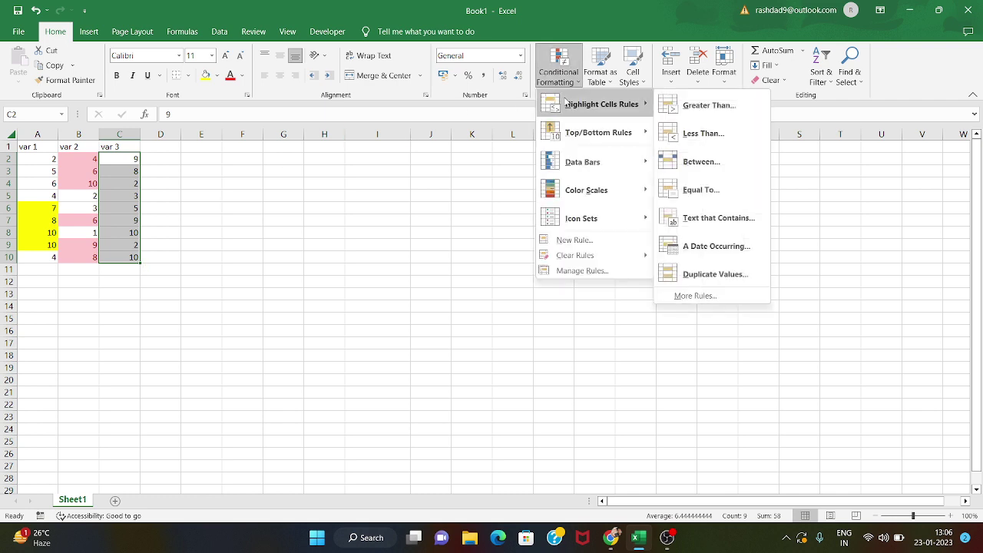
click(682, 105)
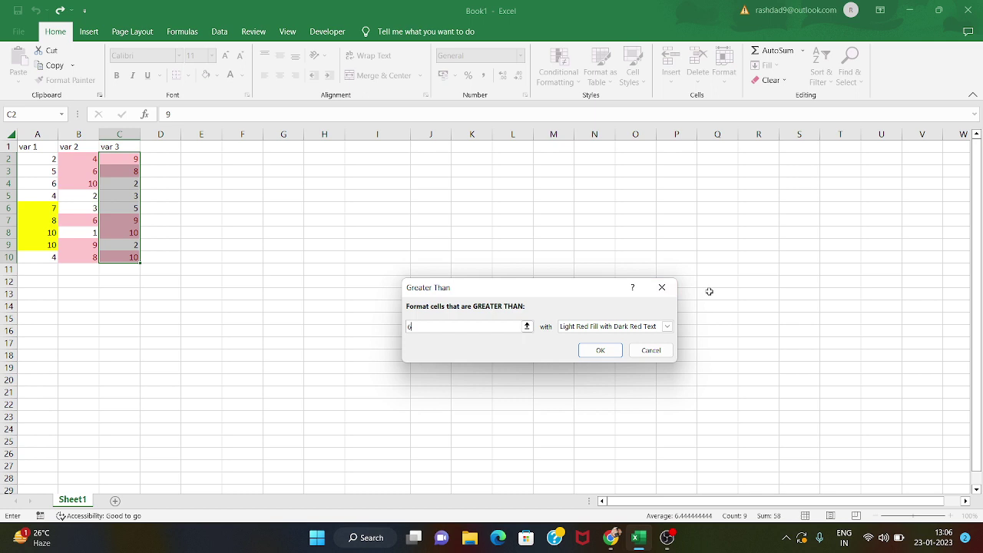
click(662, 288)
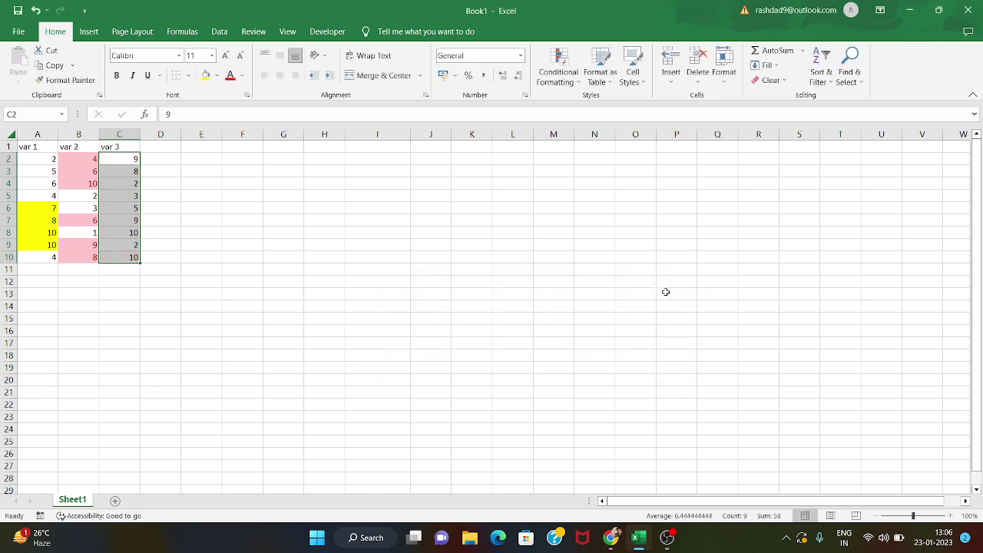
Bring up the Top/Bottom Rules options under Conditional Formatting.
click(558, 73)
mouse_move(565, 103)
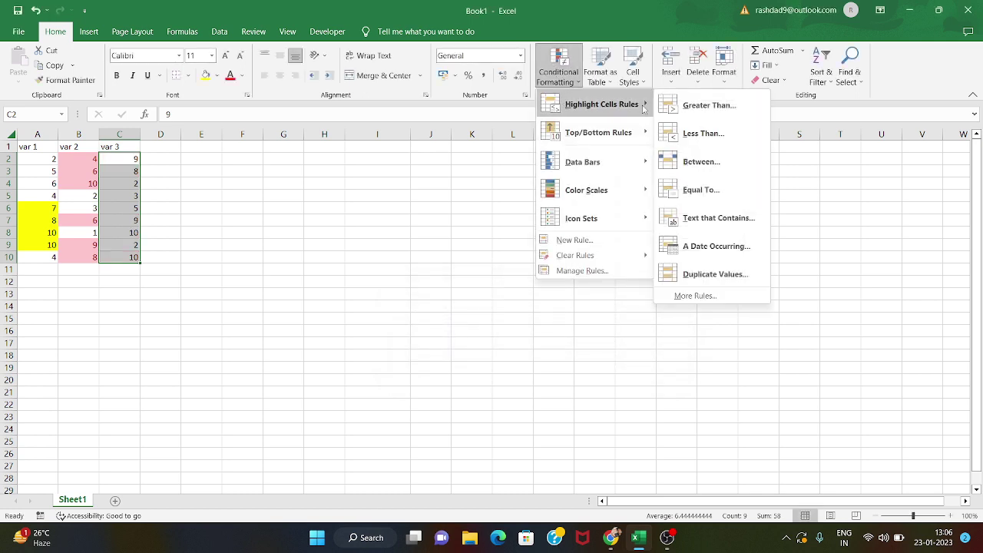
mouse_move(609, 137)
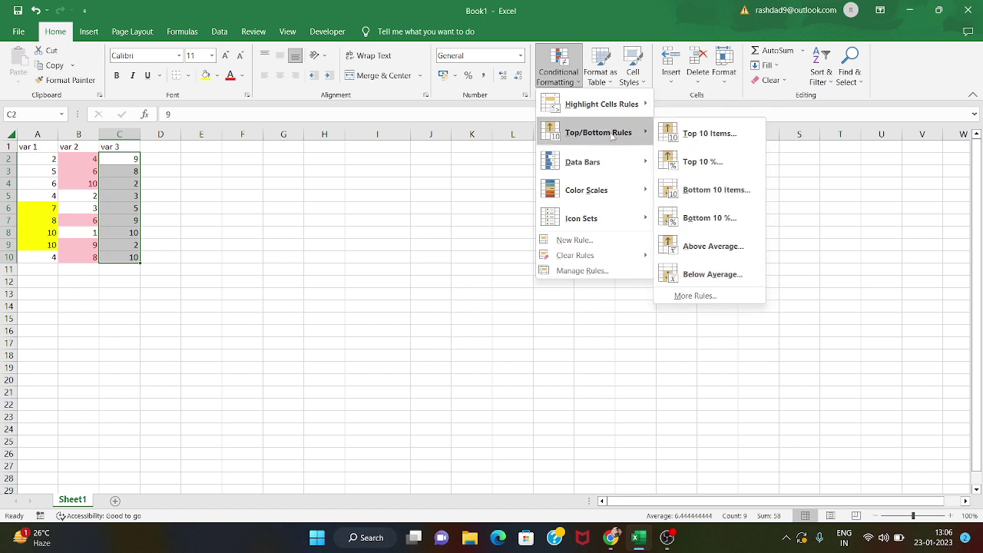
Apply a Top 3 Items rule in Light Red Fill with Dark Red Text to var 3.
click(706, 132)
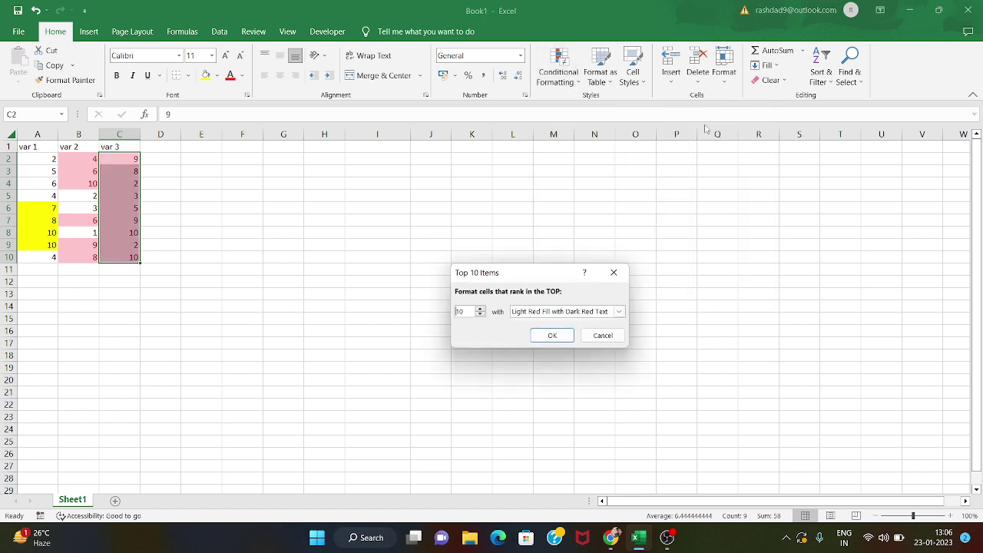
click(480, 314)
click(480, 314)
click(480, 314)
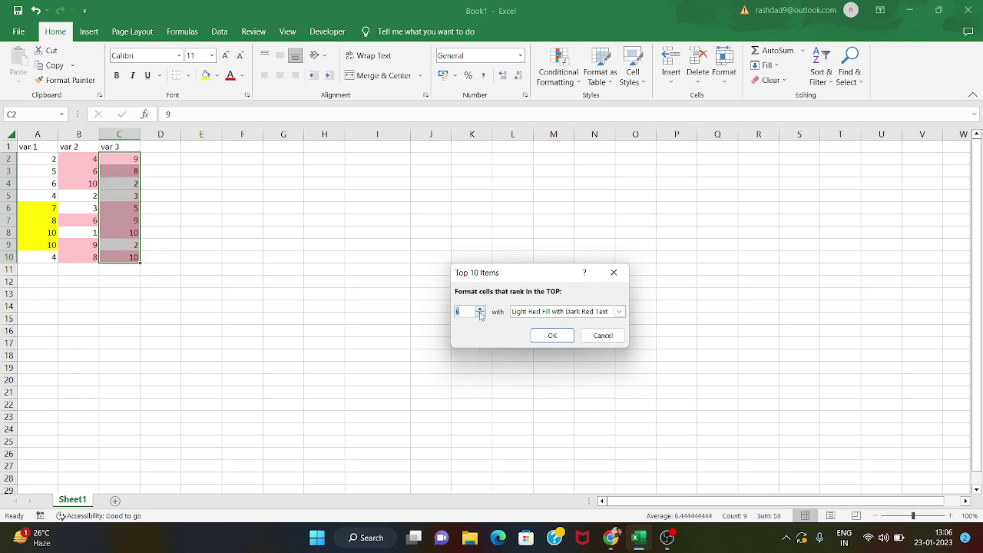
click(480, 314)
click(480, 315)
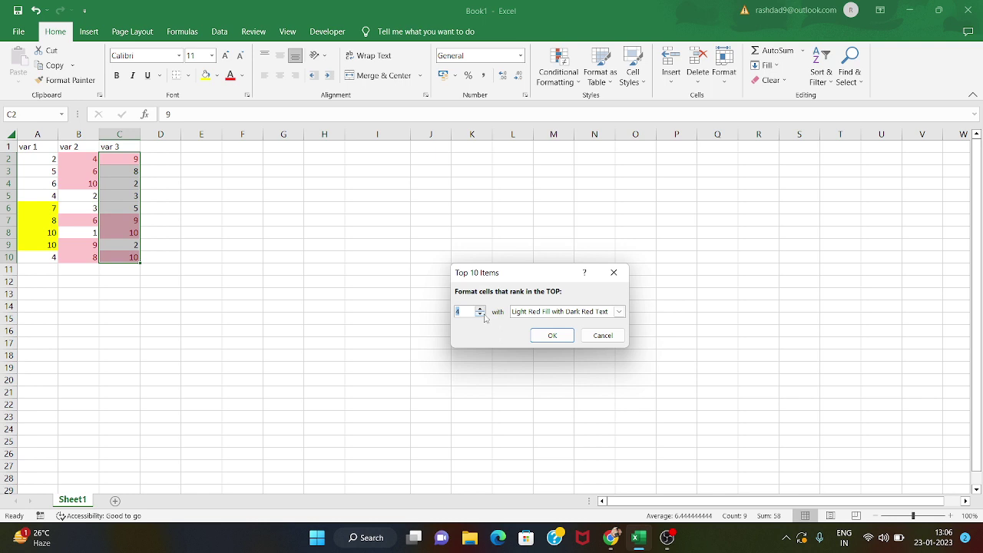
click(559, 336)
click(299, 315)
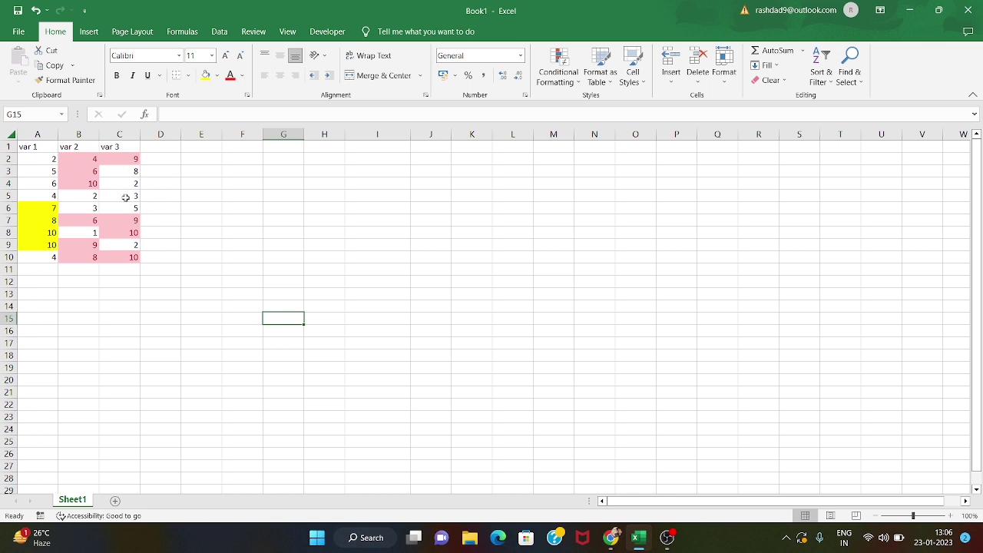
click(132, 256)
Reselect C2:C10 using Ctrl+Shift+Down from C2 and bring up Conditional Formatting.
click(128, 170)
key(Escape)
drag(135, 169, 129, 160)
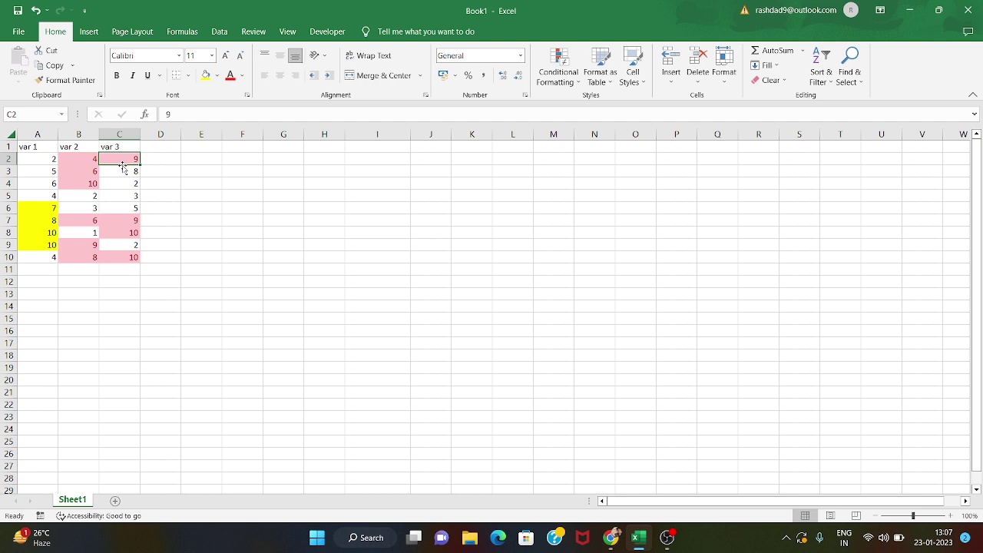
drag(122, 157, 128, 281)
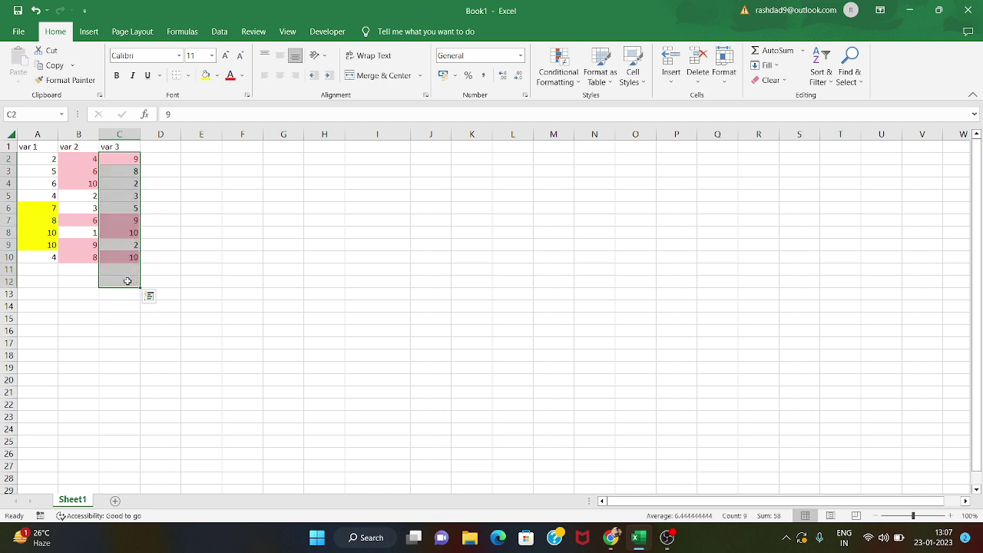
click(113, 163)
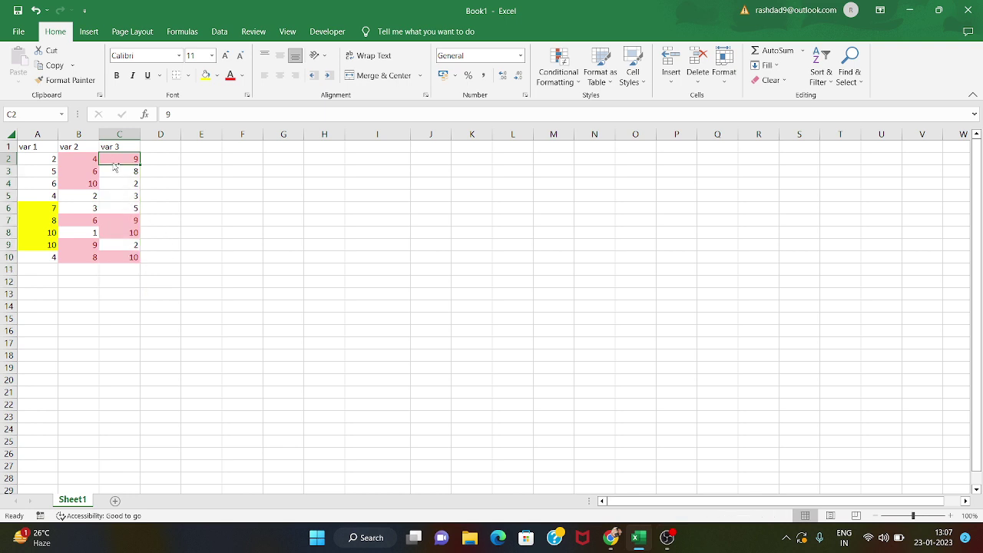
key(ctrl+shift+Down)
click(568, 67)
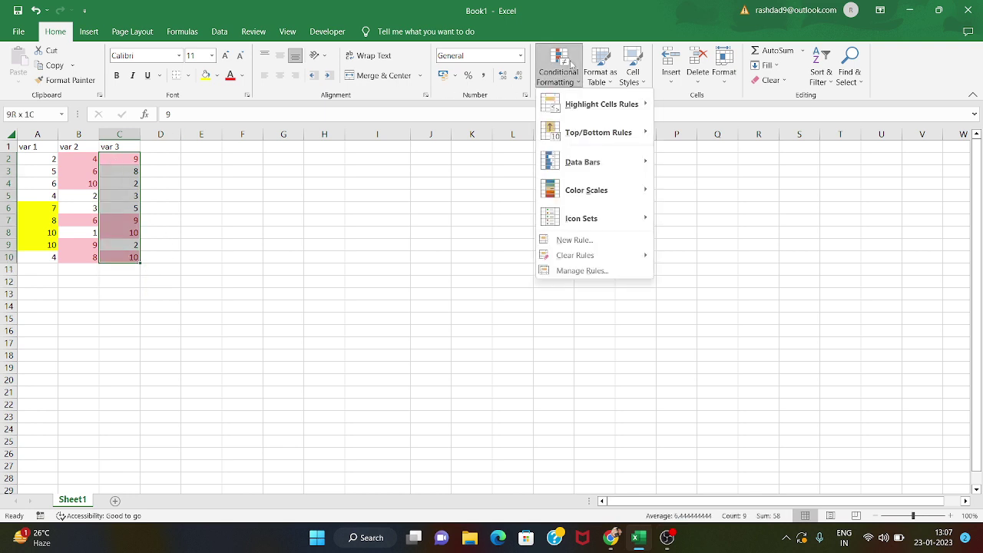
List the rules for This Worksheet in the Rules Manager, then close it.
click(570, 271)
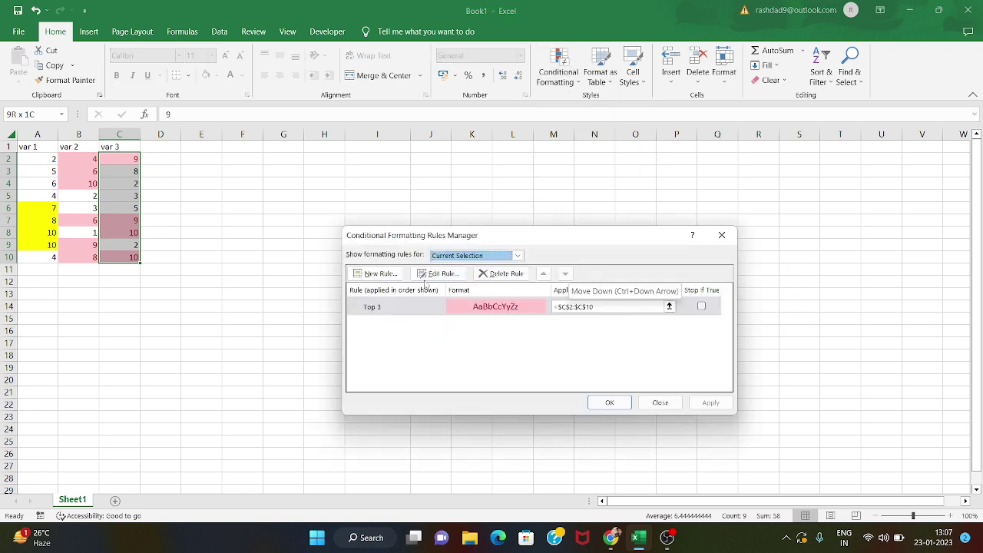
click(518, 255)
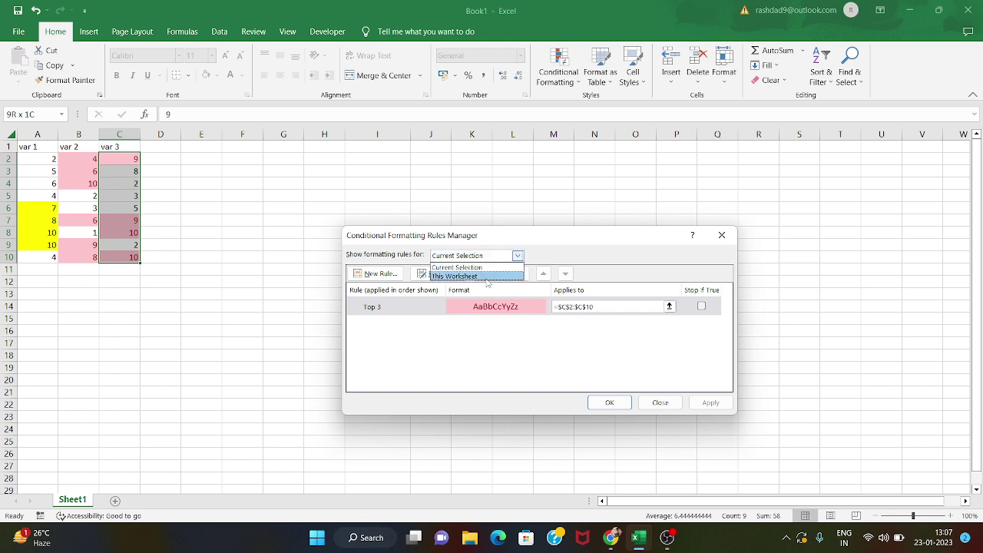
click(487, 277)
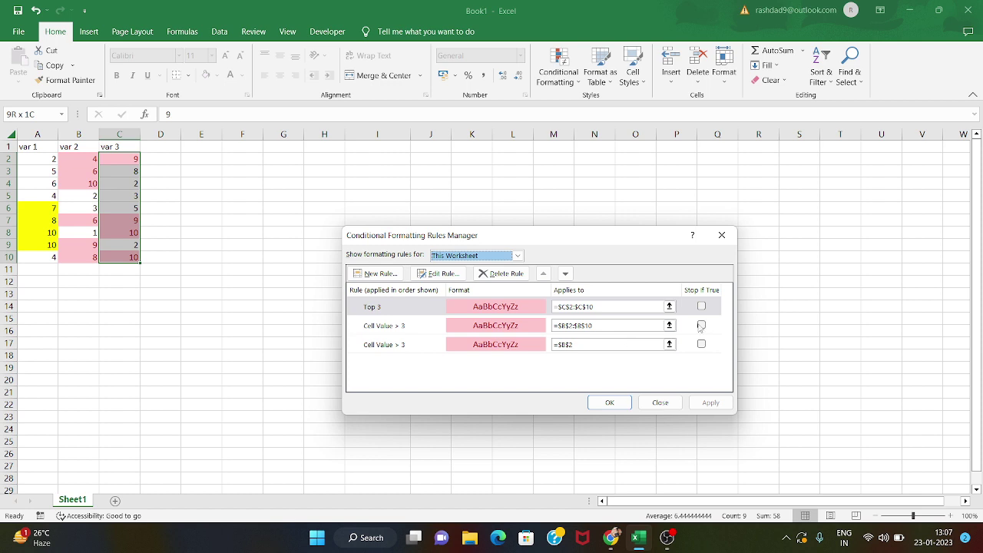
click(660, 404)
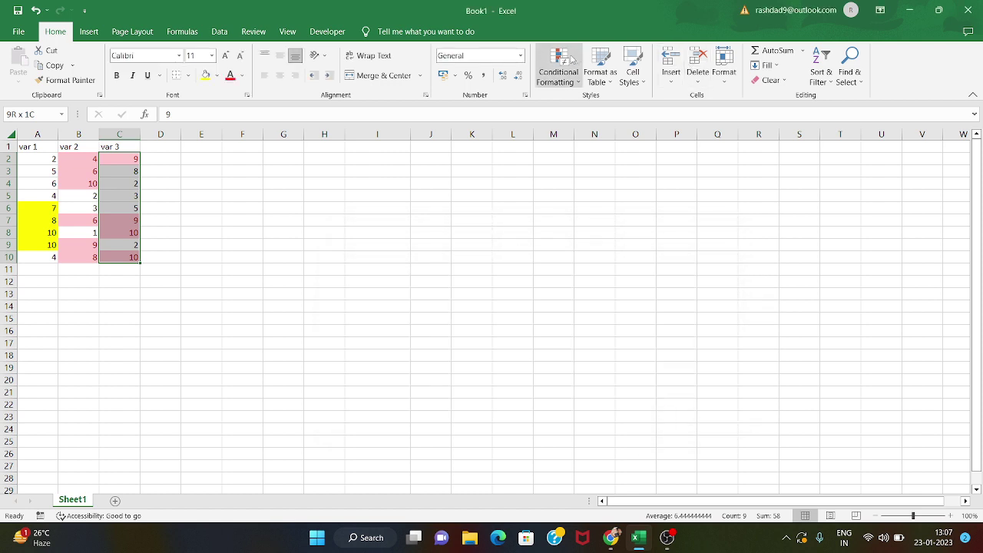
Delete the Top 3 and both Cell Value > 3 rules, then apply and confirm.
click(553, 61)
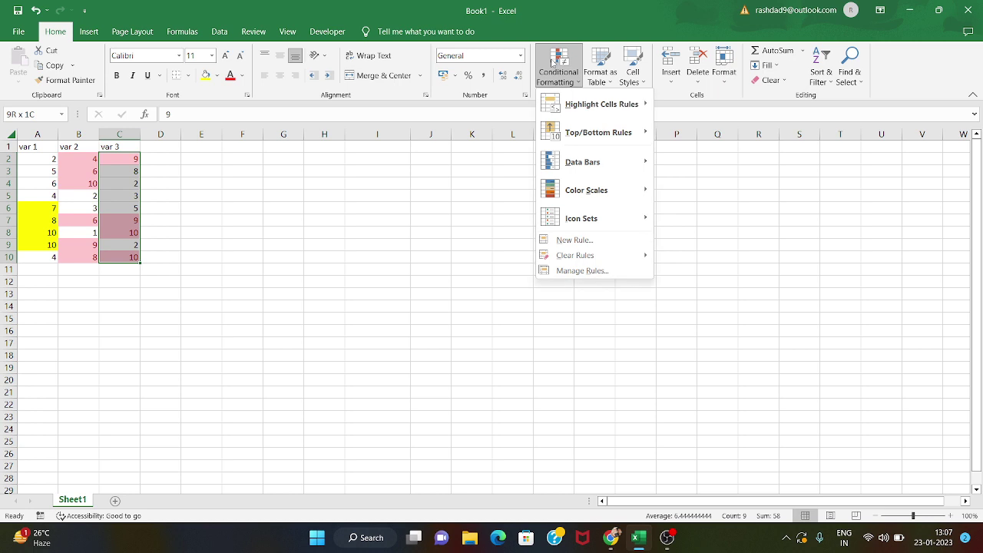
click(581, 271)
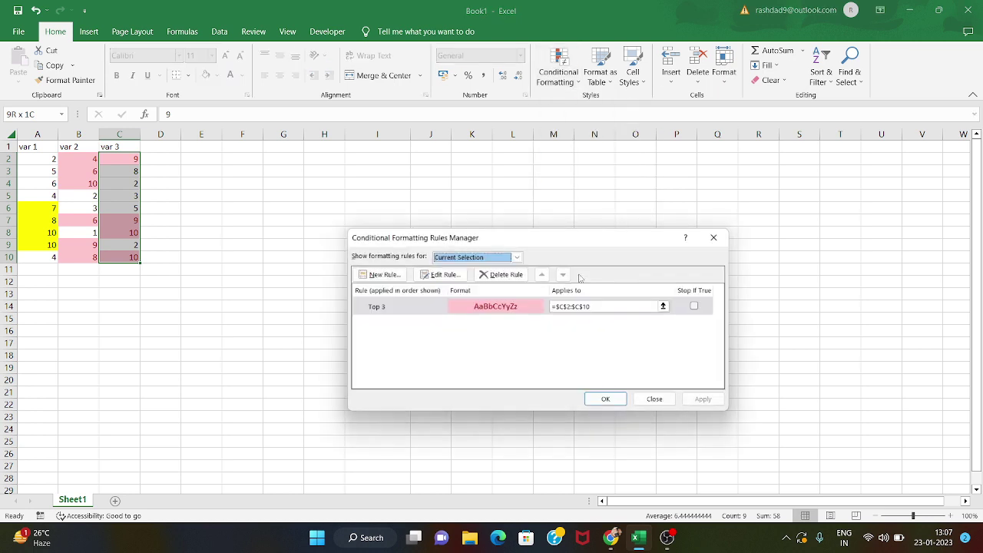
click(517, 257)
click(491, 272)
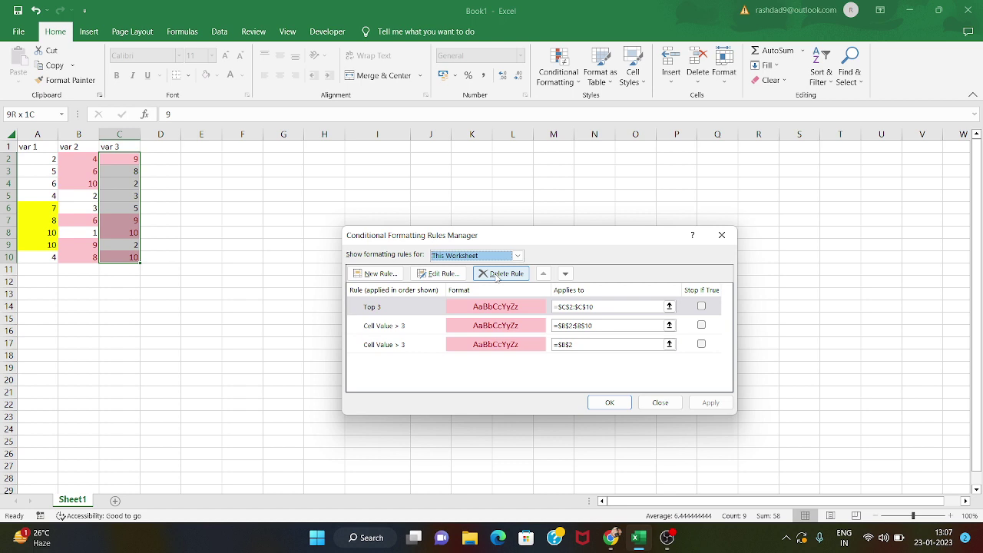
click(499, 274)
click(499, 274)
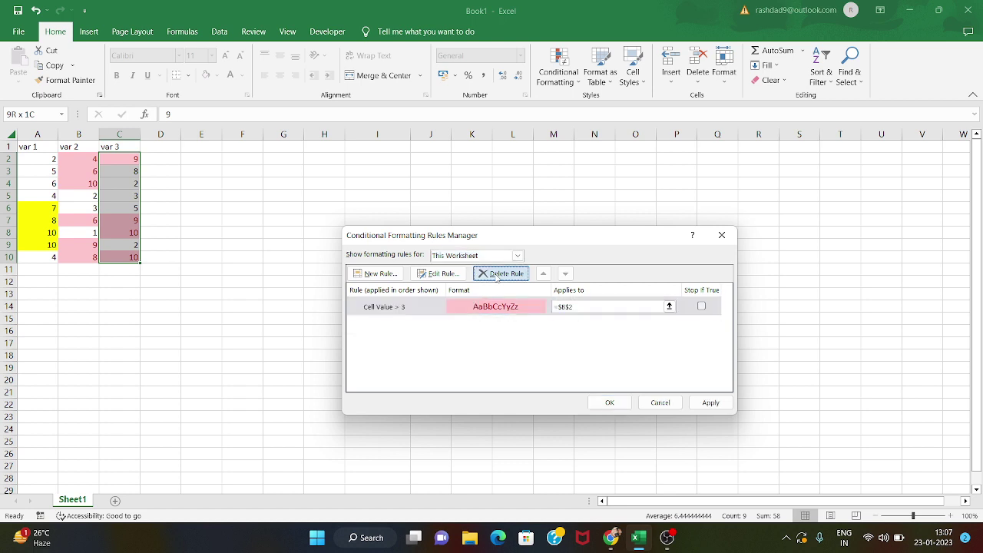
click(499, 274)
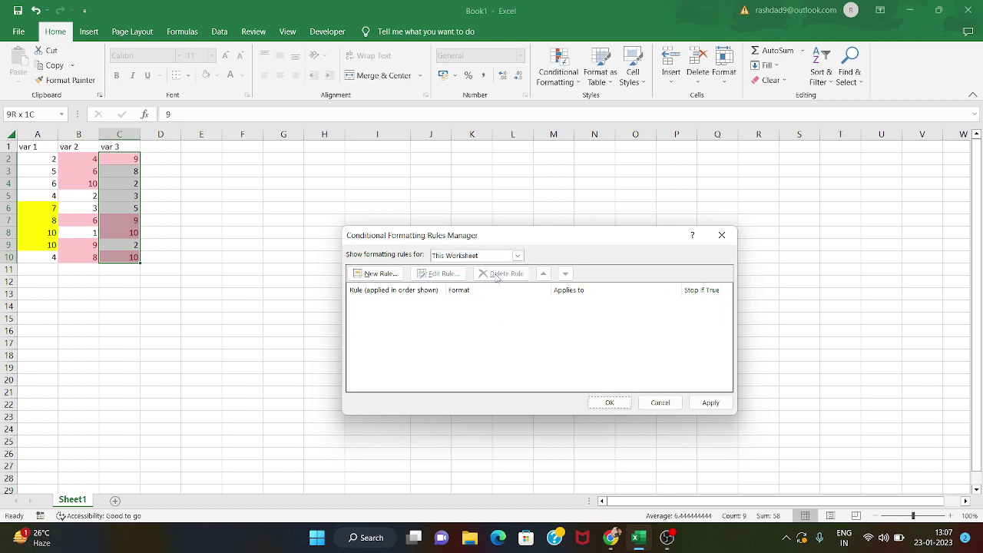
click(713, 403)
click(609, 402)
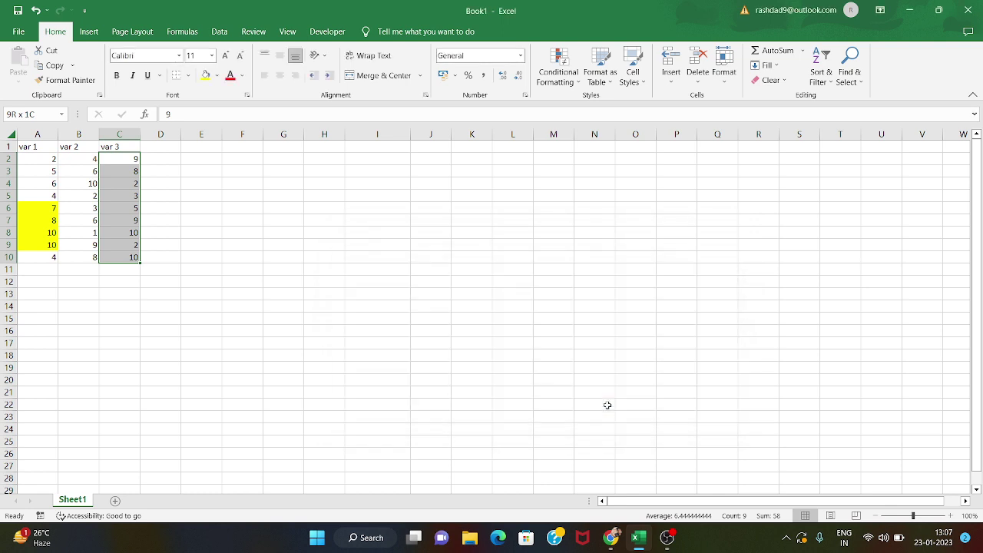
click(338, 319)
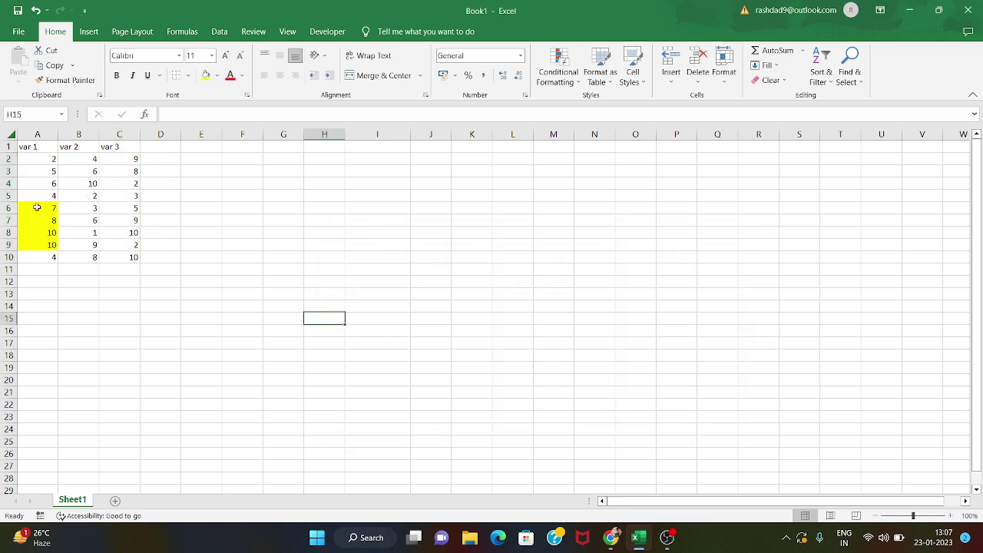
Select C2:C10 and preview blue gradient Data Bars across the var 3 values.
double_click(37, 207)
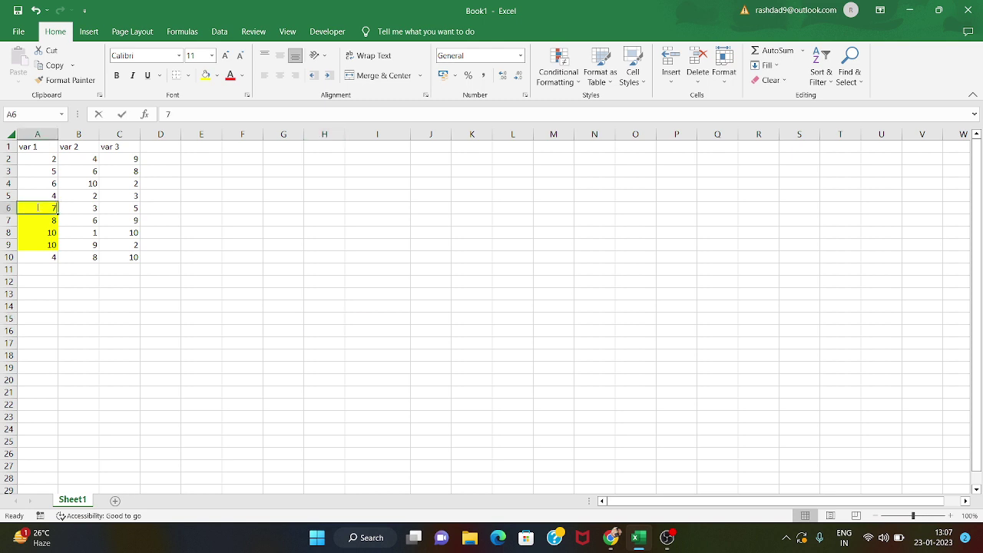
click(88, 161)
click(116, 180)
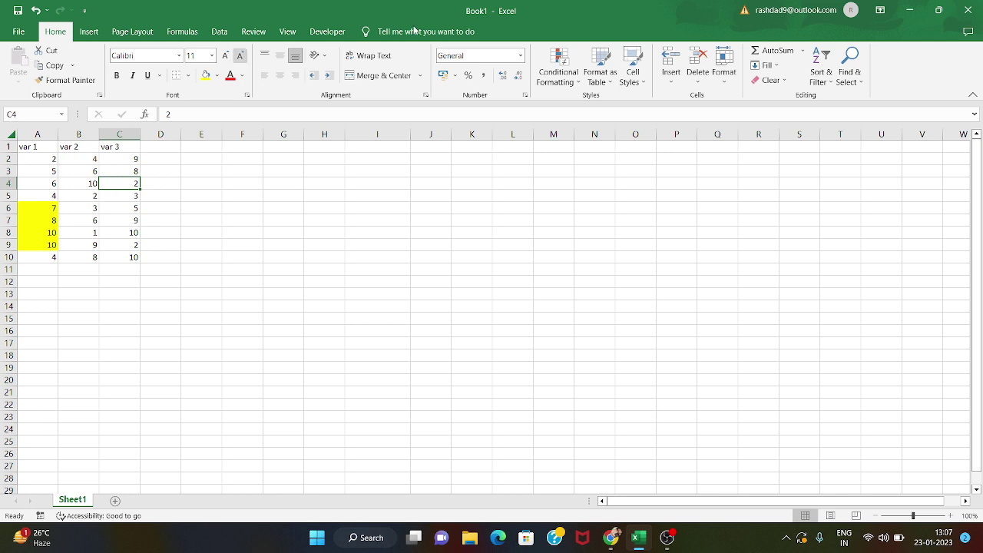
click(119, 159)
drag(120, 159, 127, 281)
click(126, 280)
click(133, 159)
key(ctrl+shift+Down)
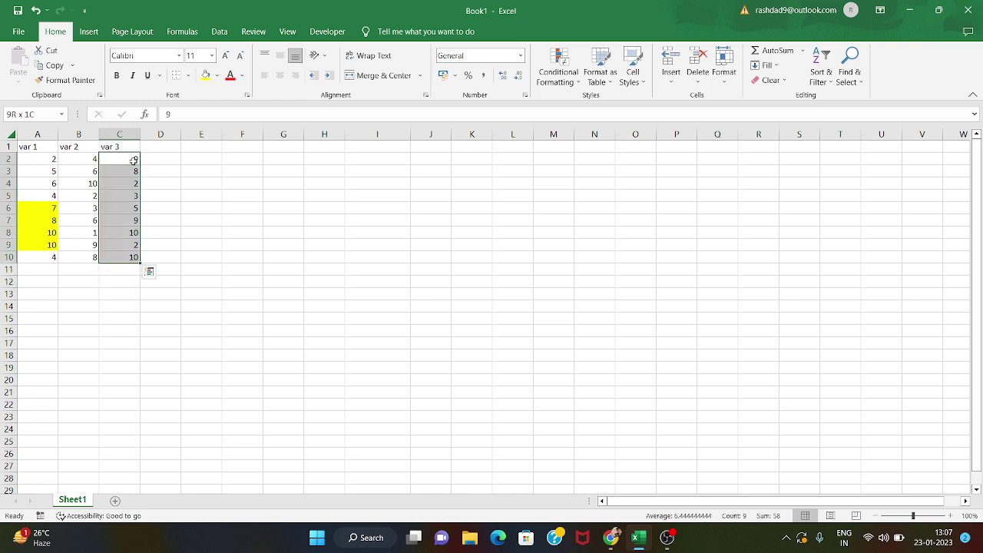
click(558, 56)
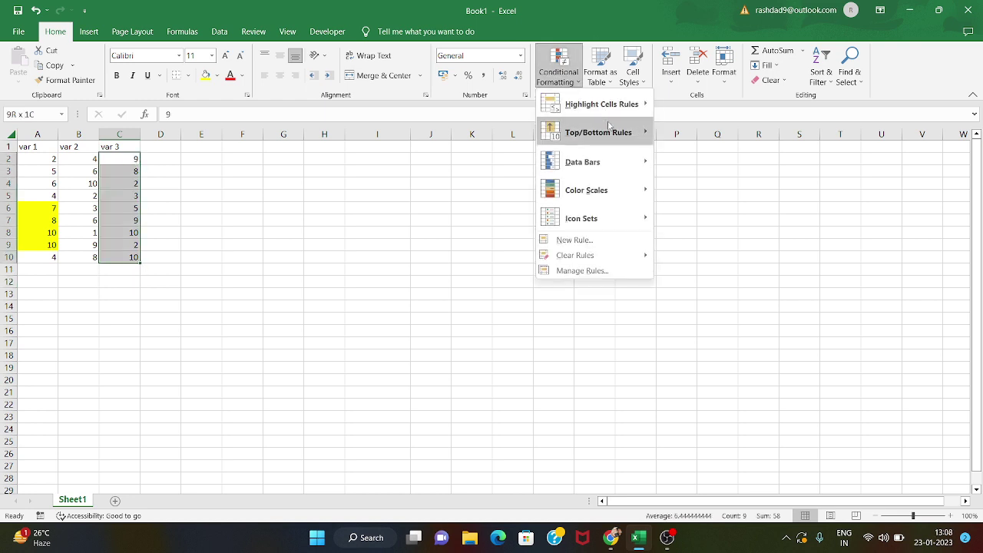
mouse_move(596, 161)
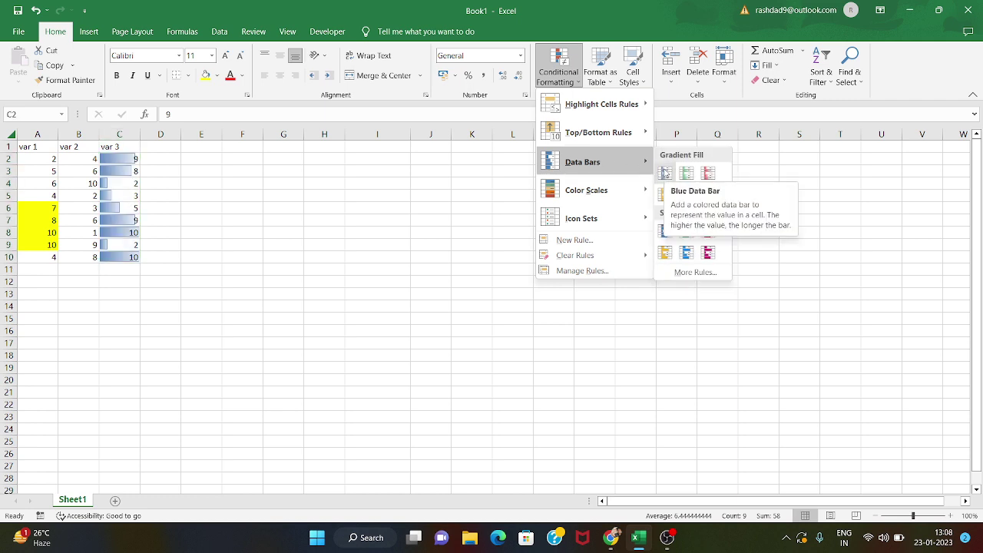
Apply blue gradient fill data bars to the var 3 values in C2:C10.
click(665, 173)
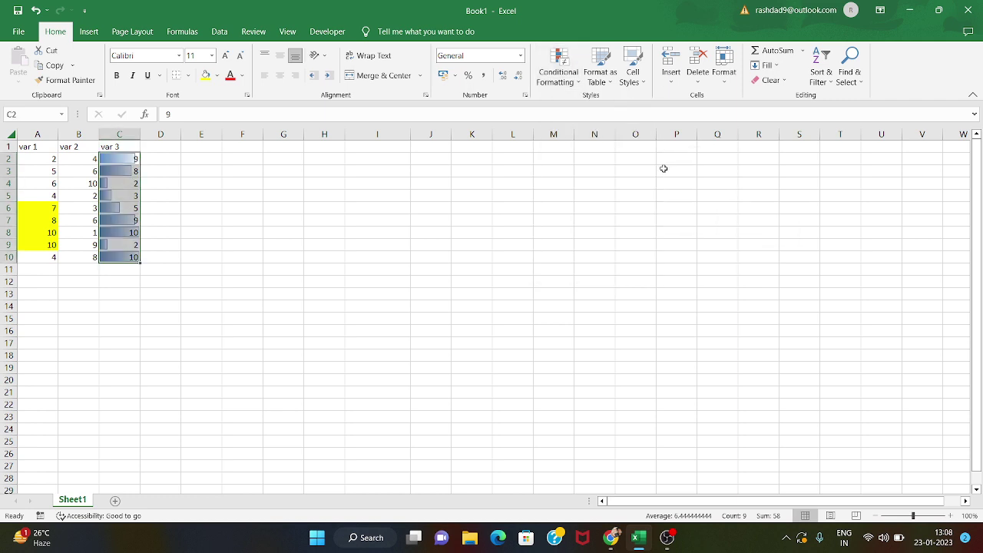
click(223, 251)
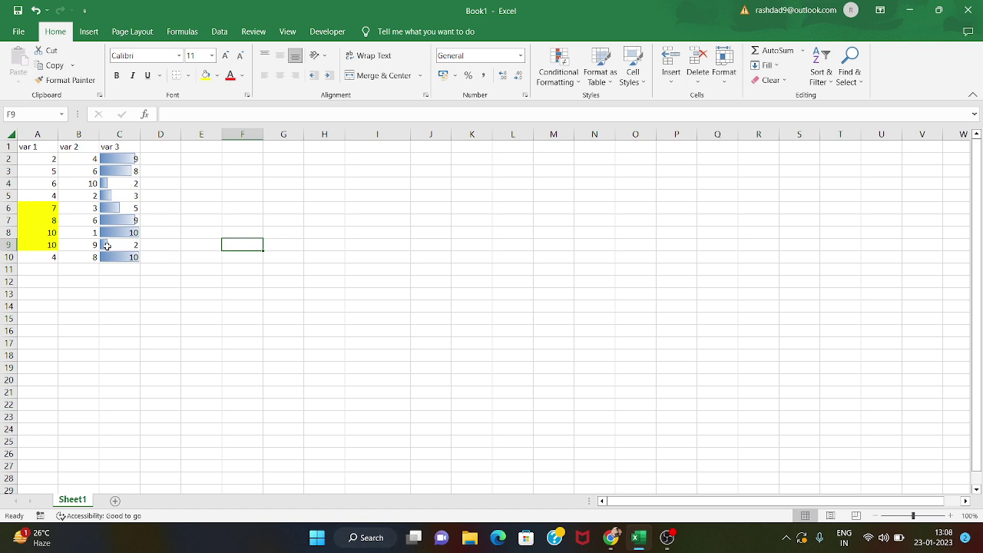
click(564, 75)
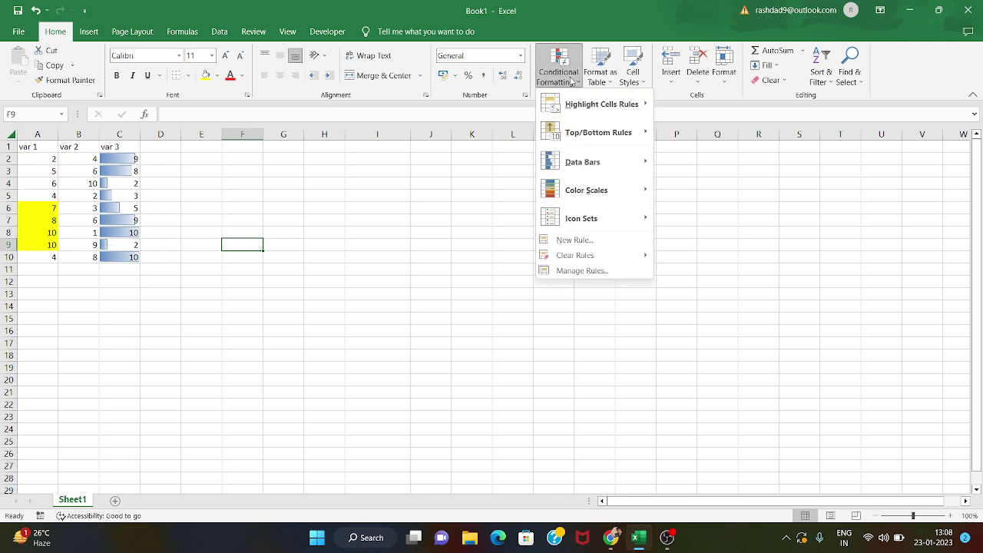
click(273, 290)
double_click(84, 159)
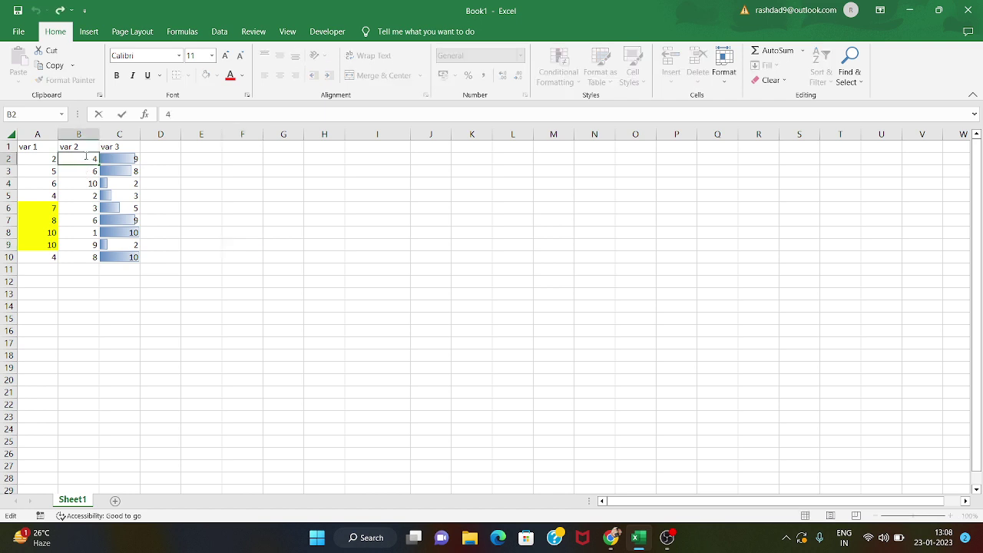
Apply the Green - Yellow - Red colour scale to the var 2 values in B2:B10.
click(215, 178)
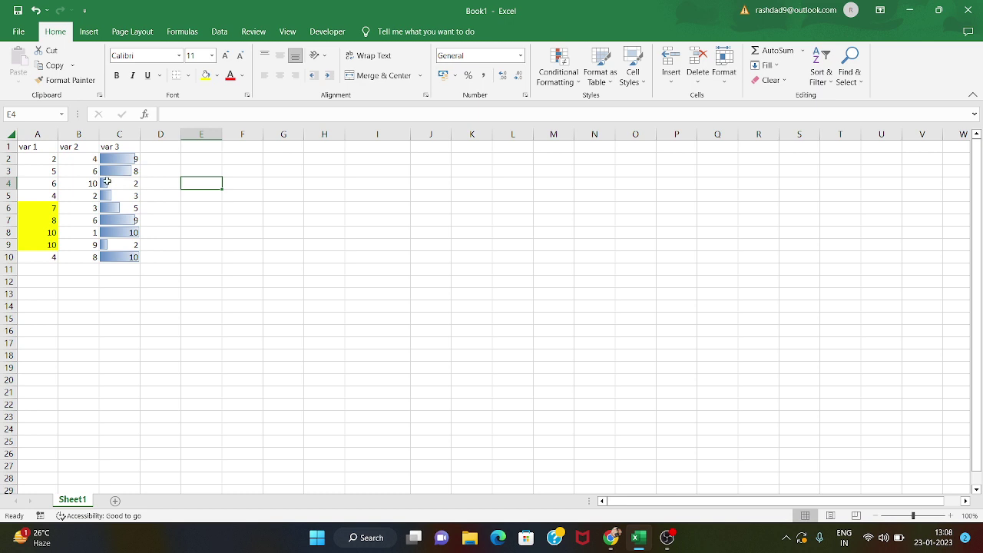
click(85, 159)
key(ctrl+shift+Down)
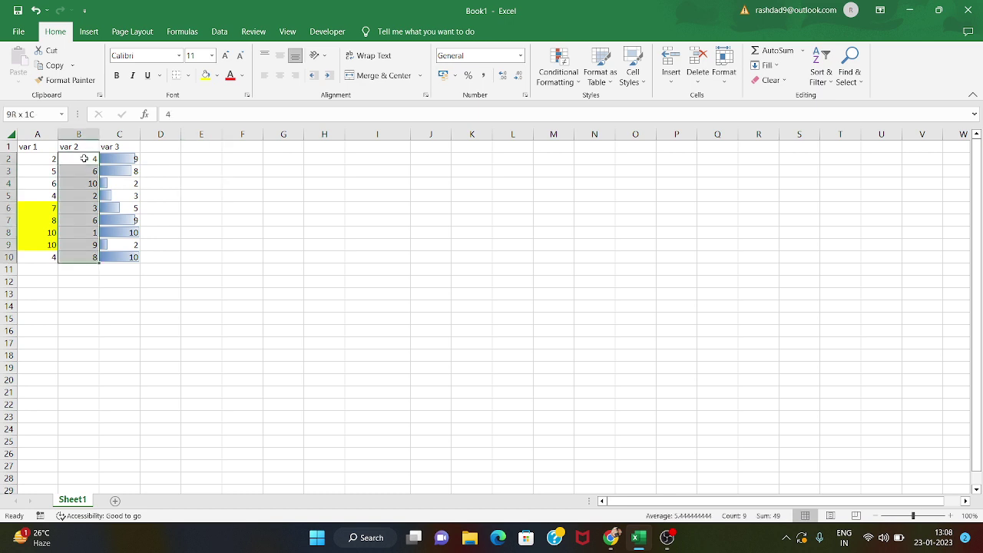
click(567, 63)
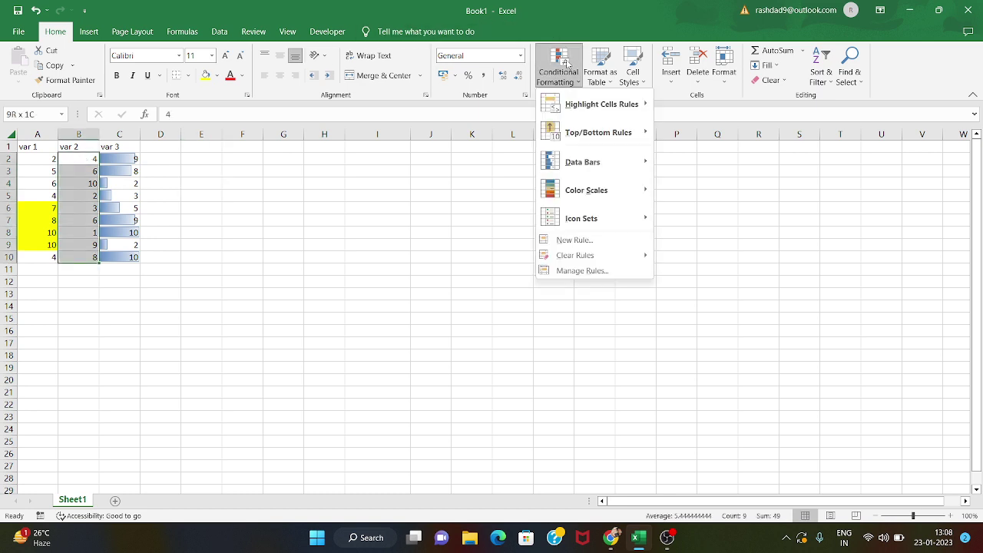
mouse_move(578, 185)
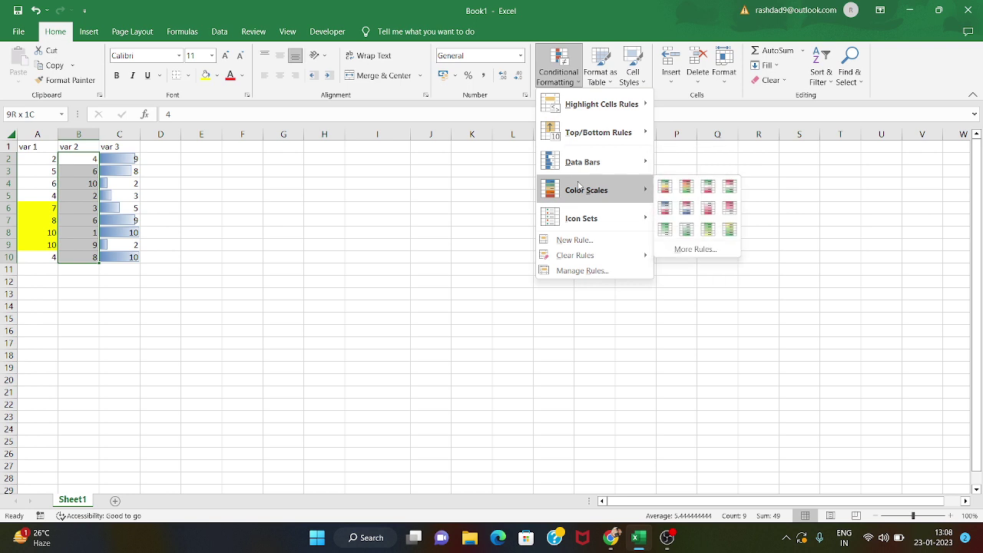
click(667, 189)
click(198, 243)
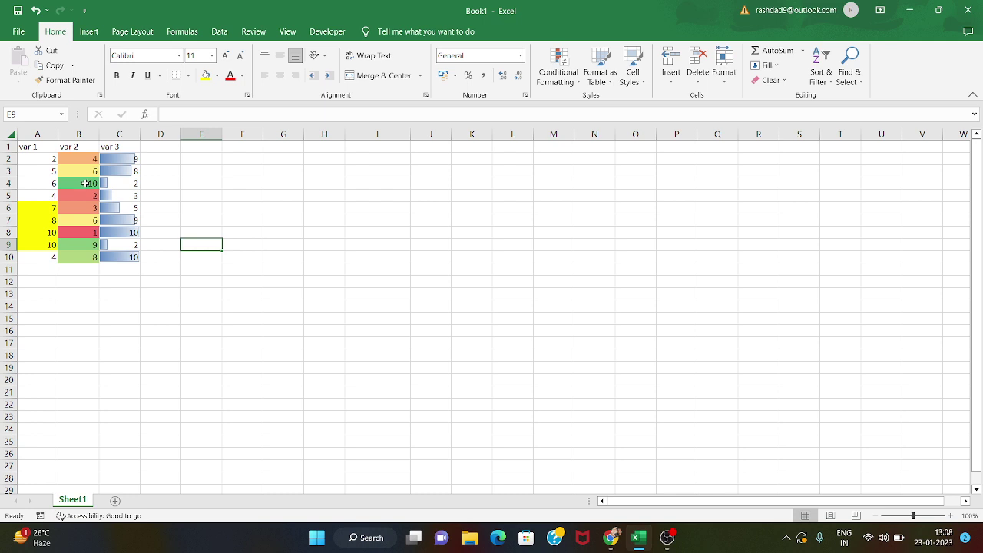
Check the shaded cells B4 (10) and B8 (1), then reselect B2:B10.
click(84, 183)
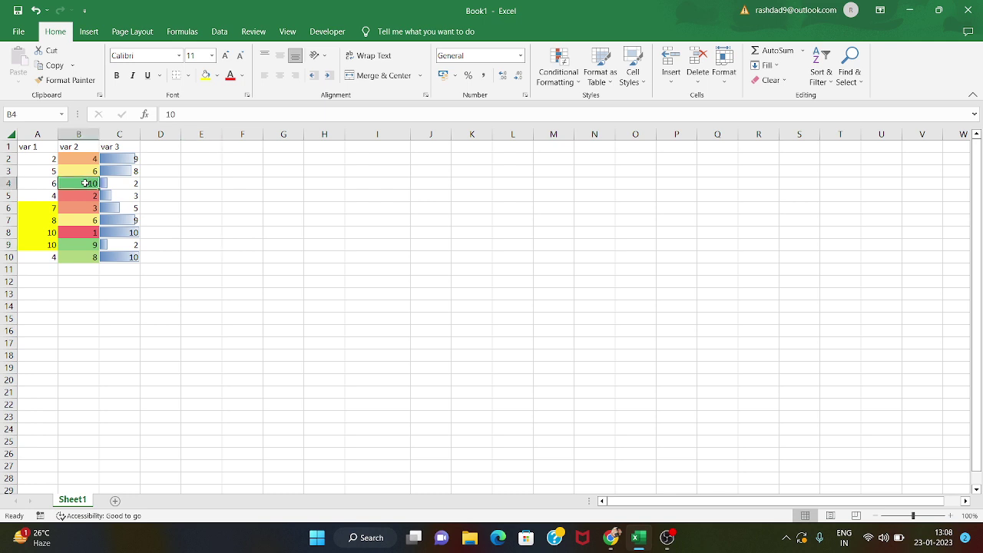
click(89, 233)
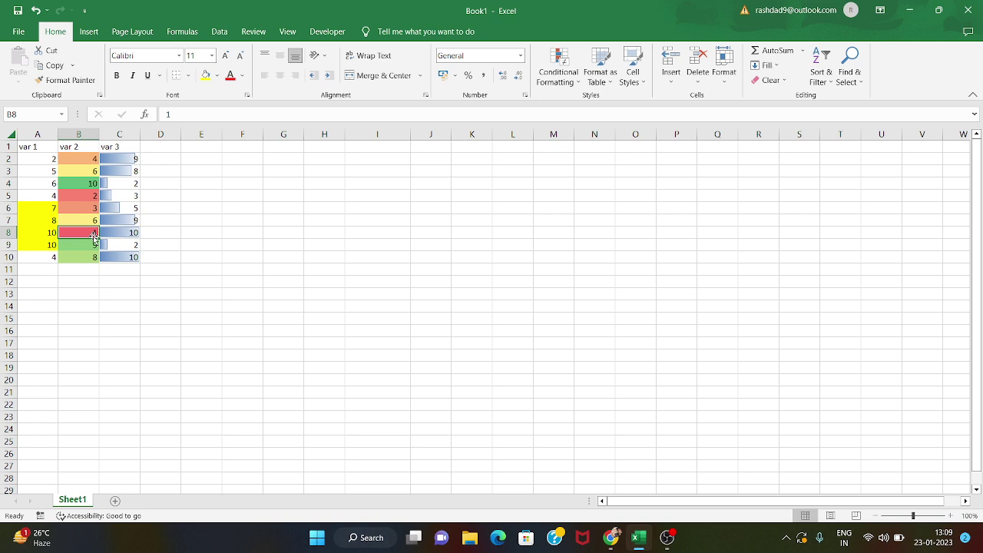
click(85, 183)
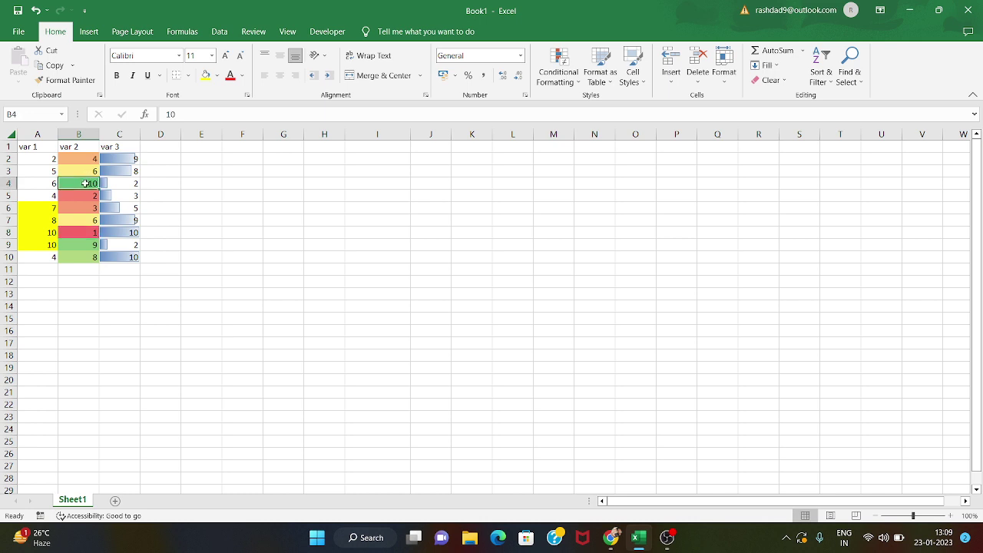
click(80, 261)
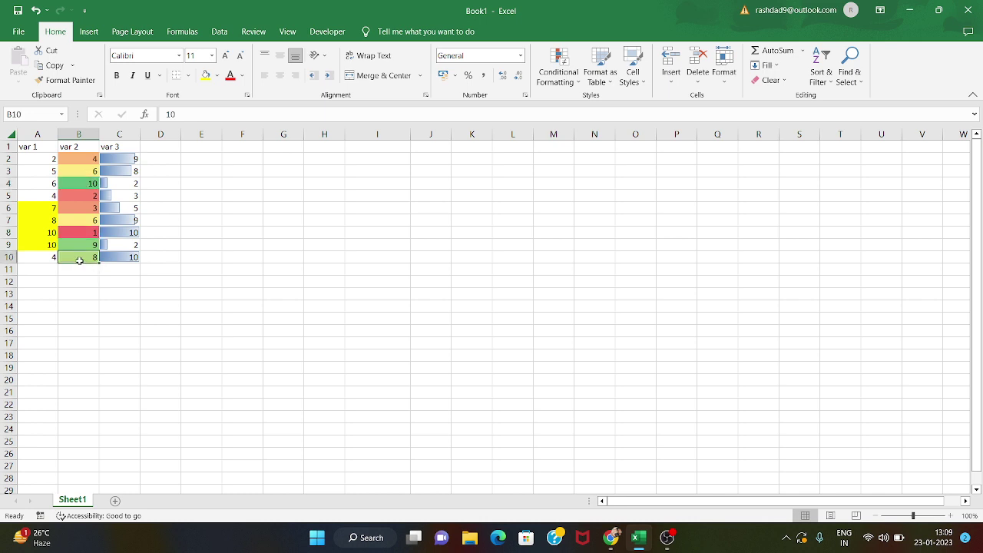
click(78, 181)
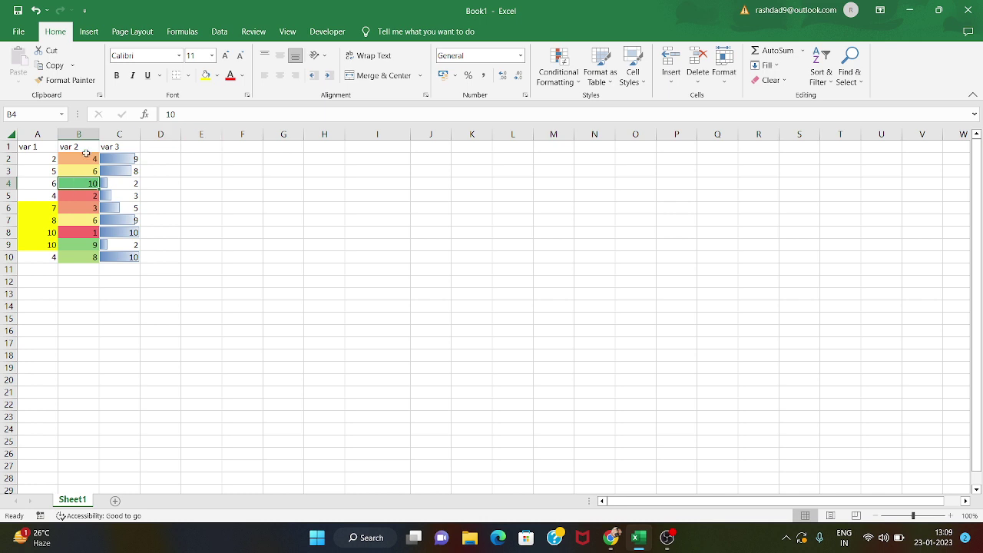
click(74, 158)
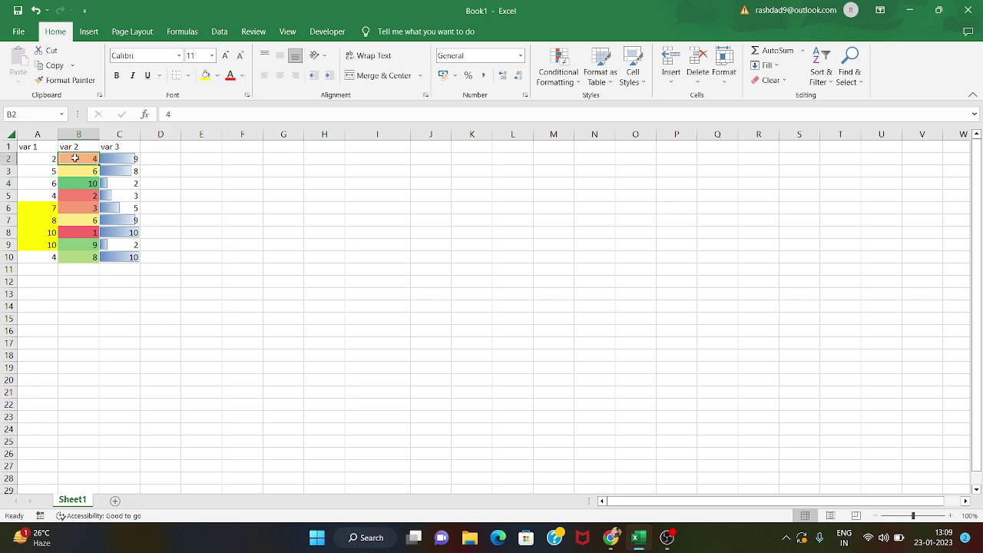
drag(74, 158, 80, 258)
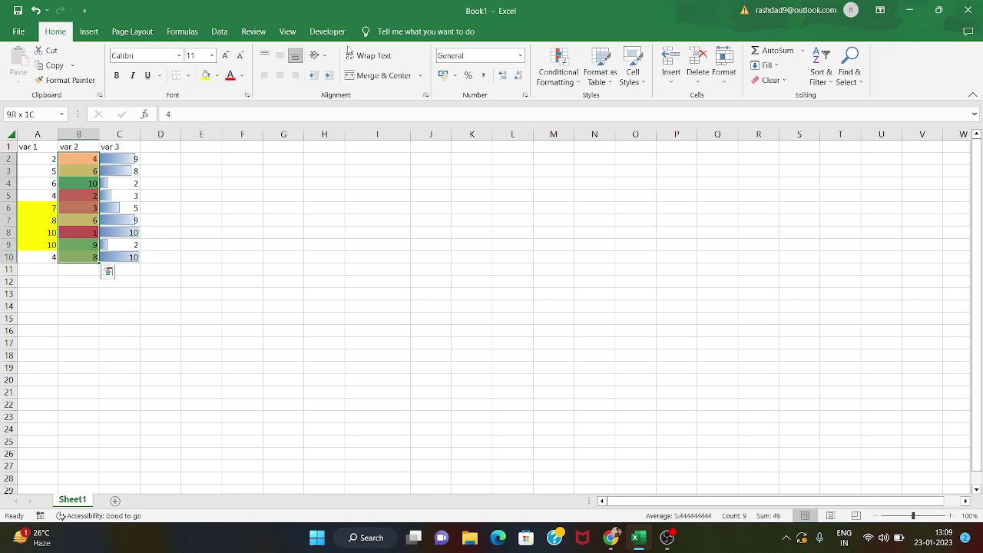
Clear the colour scale and data bars from the entire sheet, then reselect B2:B10.
click(561, 70)
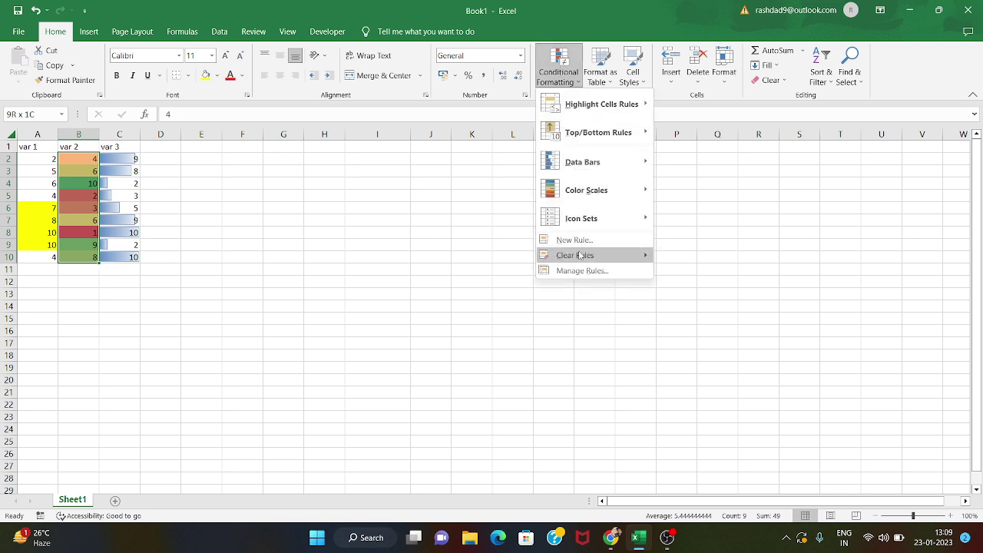
mouse_move(579, 255)
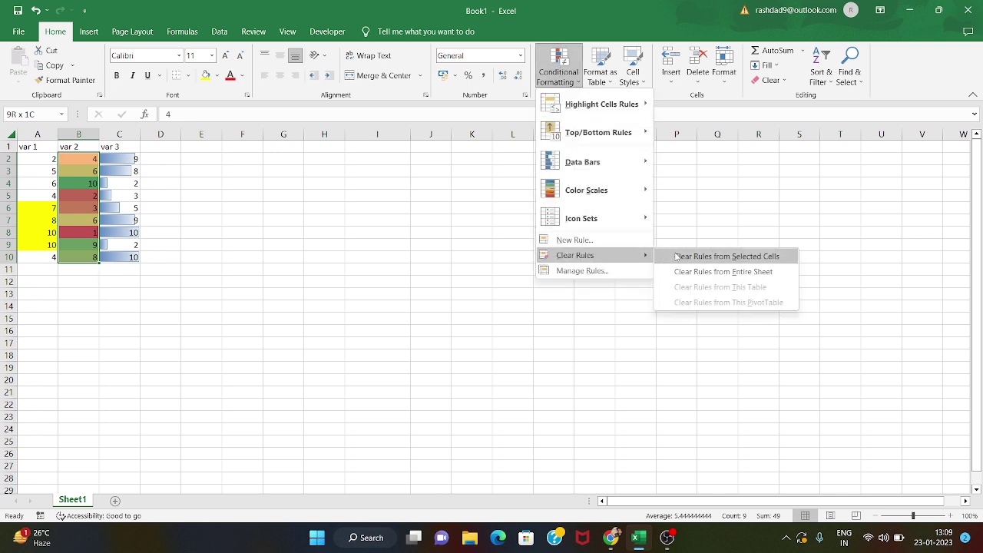
click(684, 272)
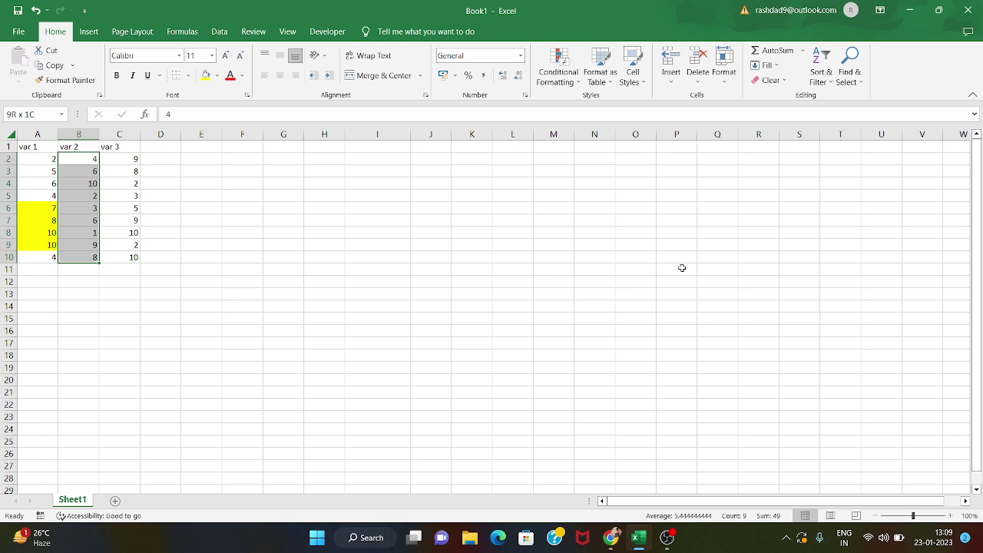
click(312, 343)
click(80, 160)
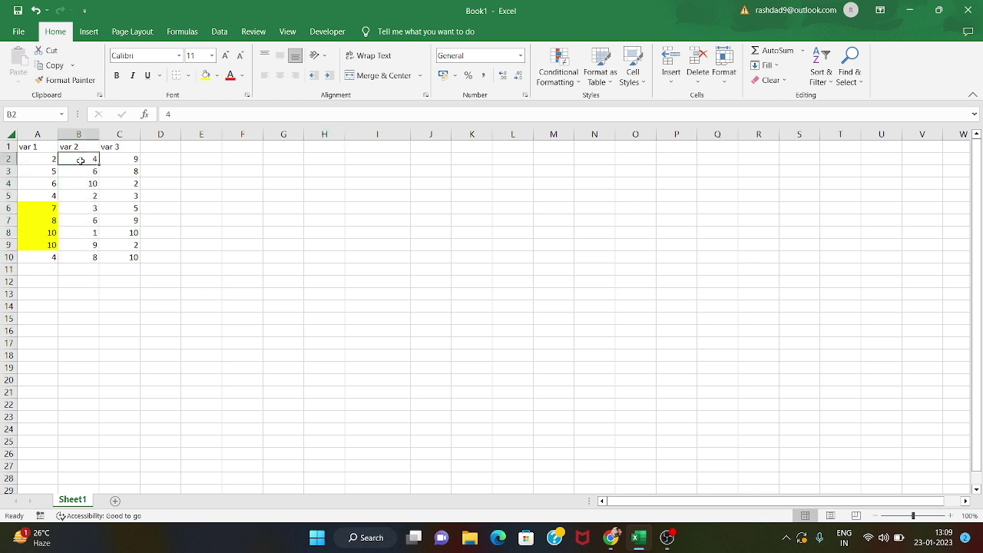
key(ctrl+shift+Down)
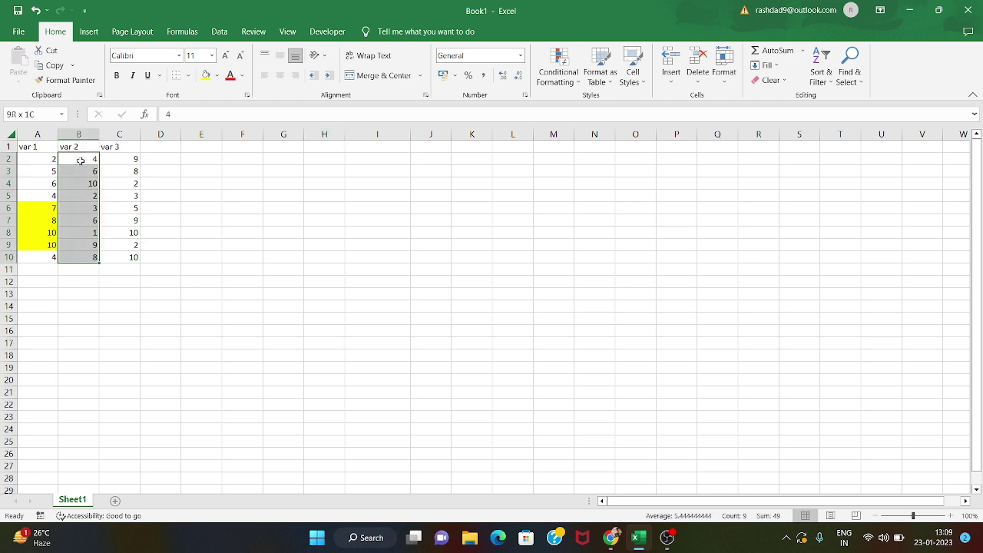
Apply the 3 Arrows (Colored) icon set to the var 2 values in B2:B10.
click(568, 65)
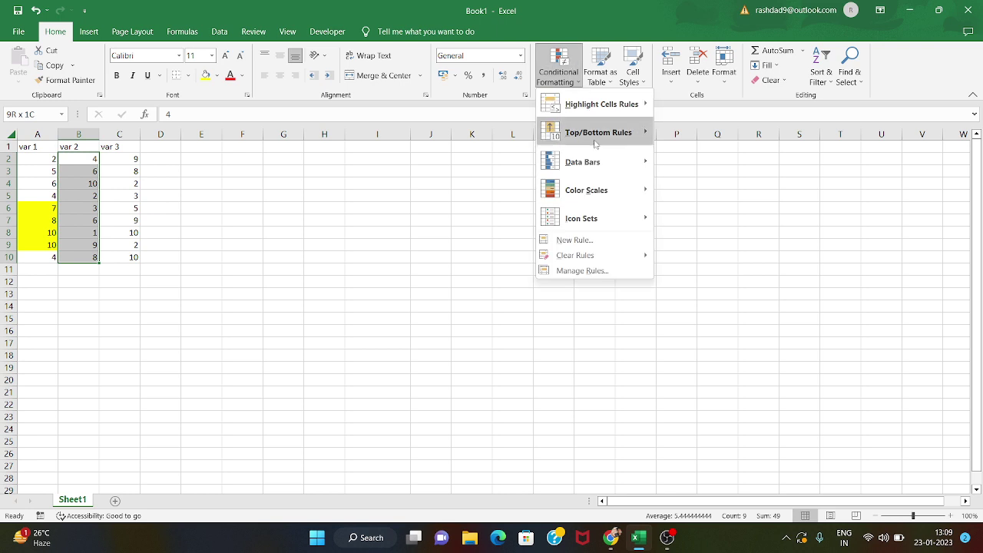
mouse_move(586, 220)
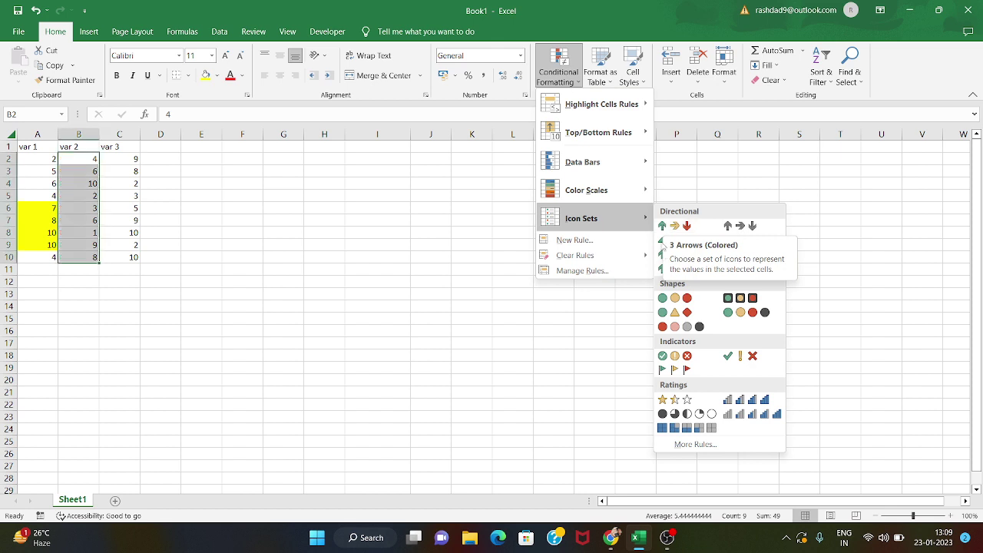
click(663, 226)
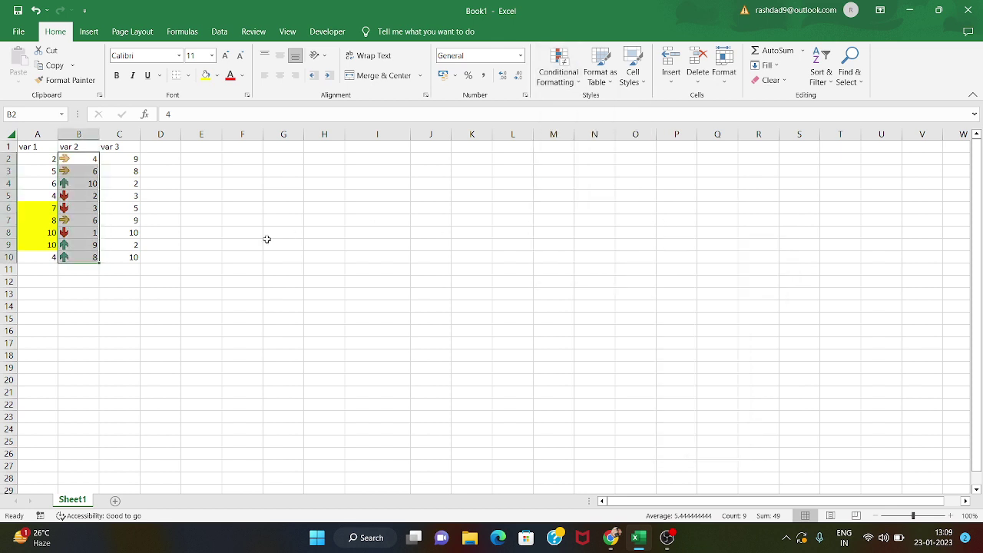
click(188, 265)
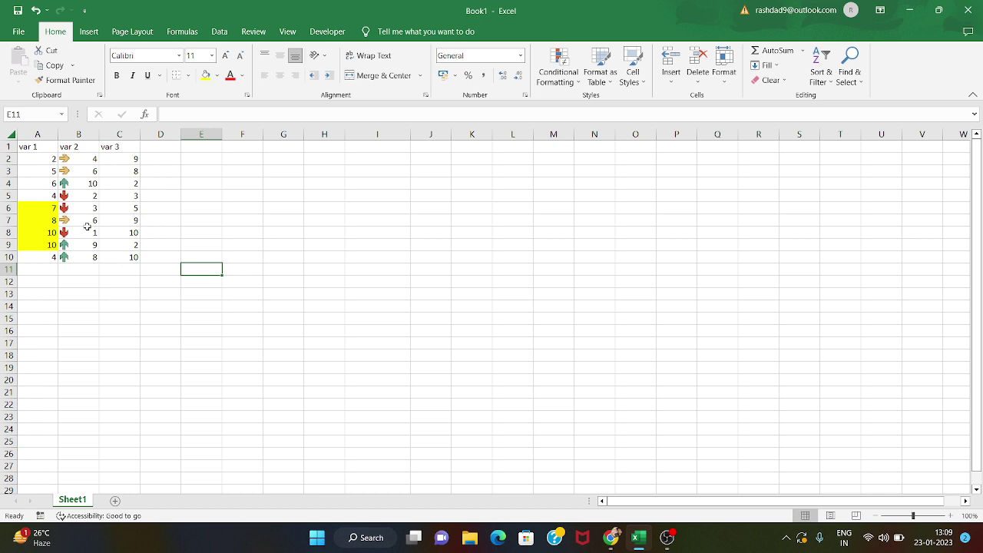
Inspect the value and arrow icon in each var 2 cell from B2 to B10.
click(73, 163)
click(73, 171)
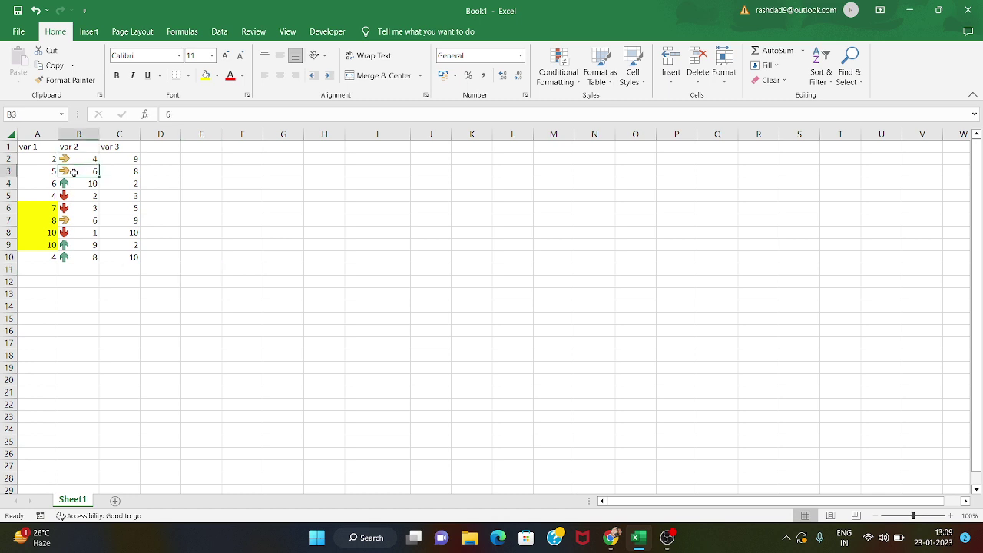
click(79, 219)
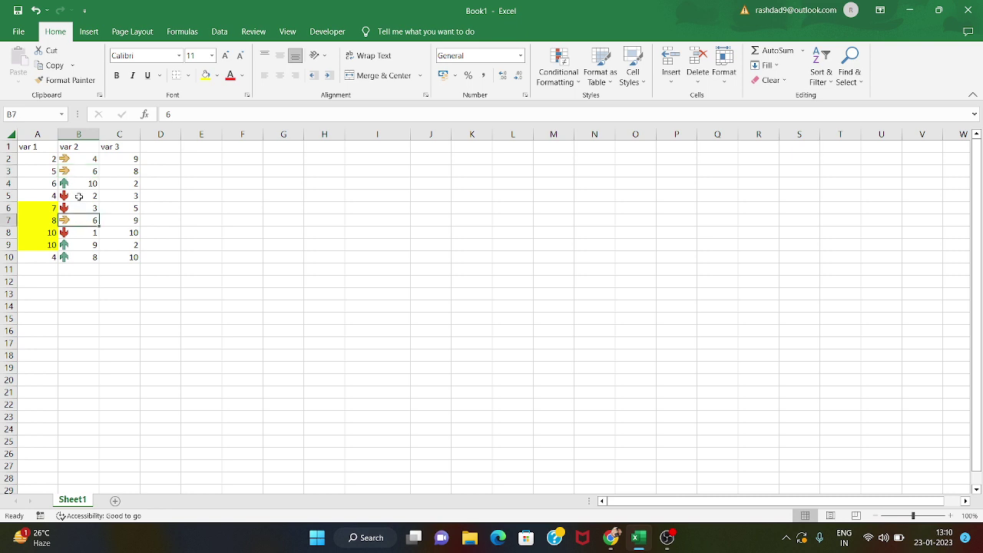
click(77, 183)
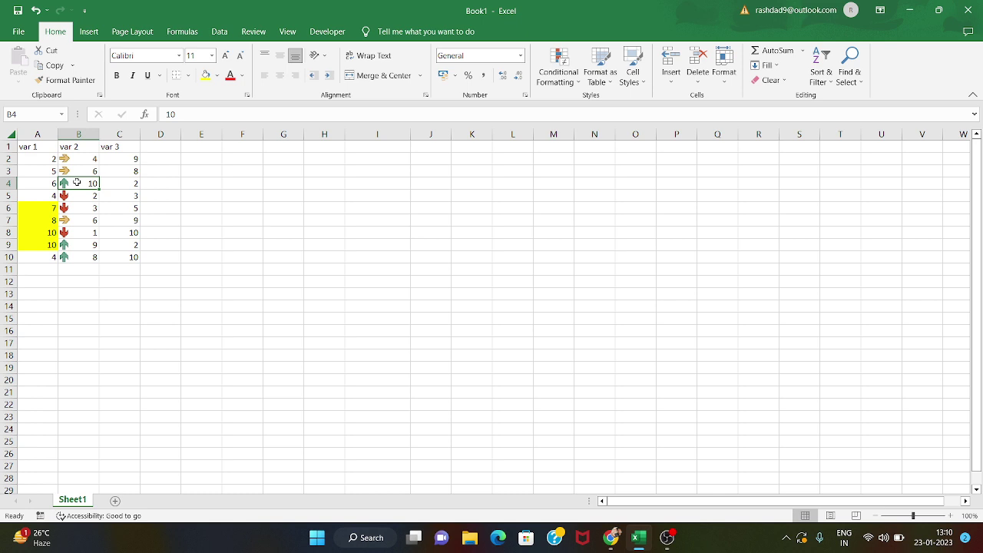
click(84, 244)
click(84, 257)
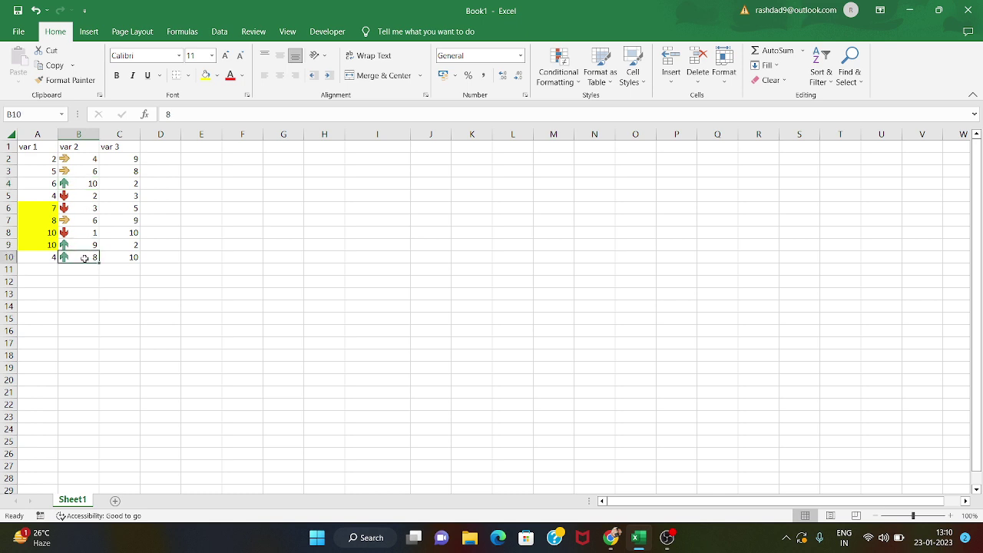
click(83, 218)
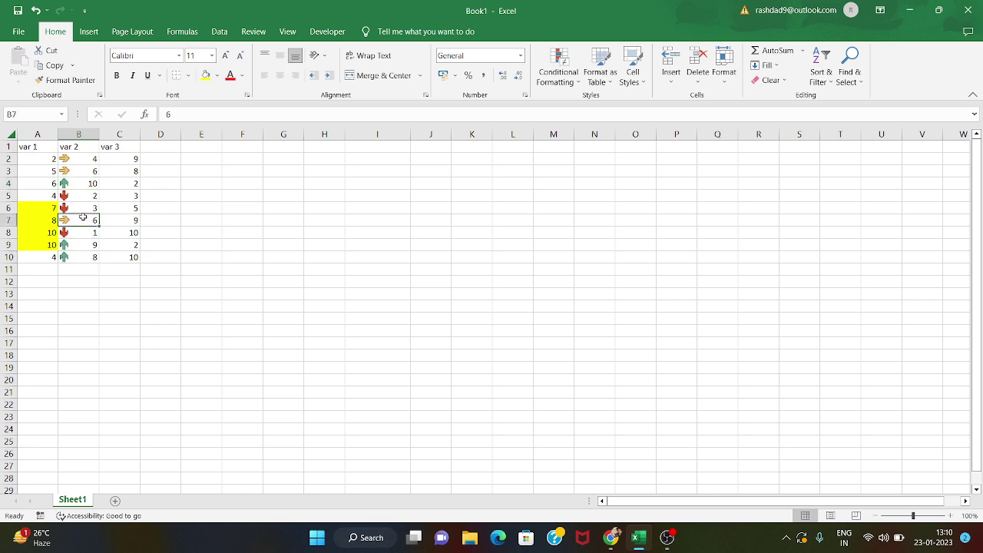
click(80, 198)
click(79, 208)
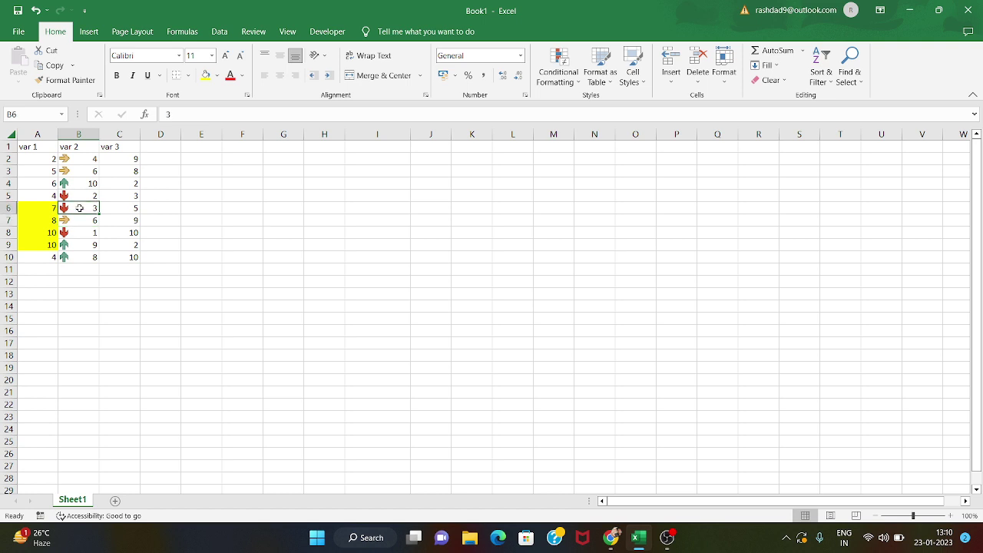
click(83, 236)
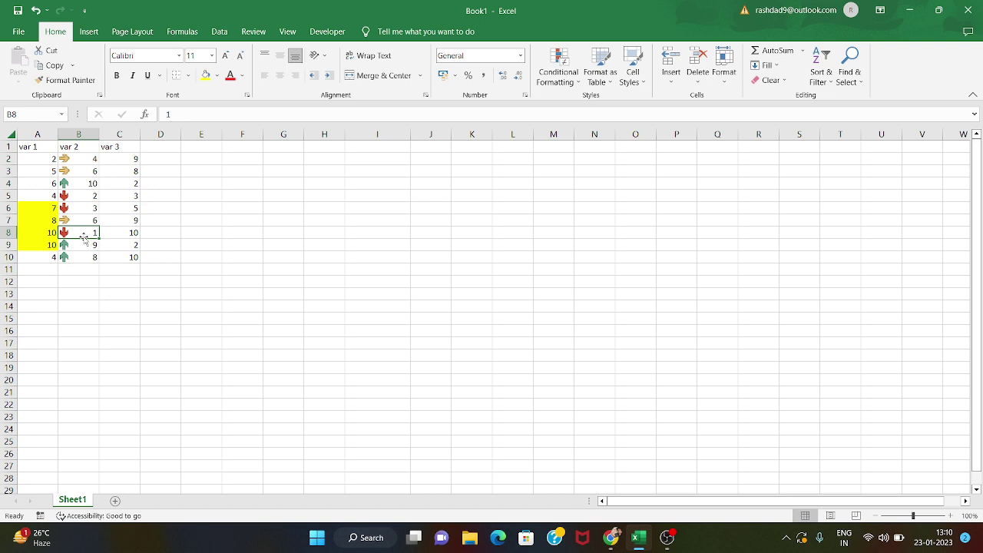
click(564, 75)
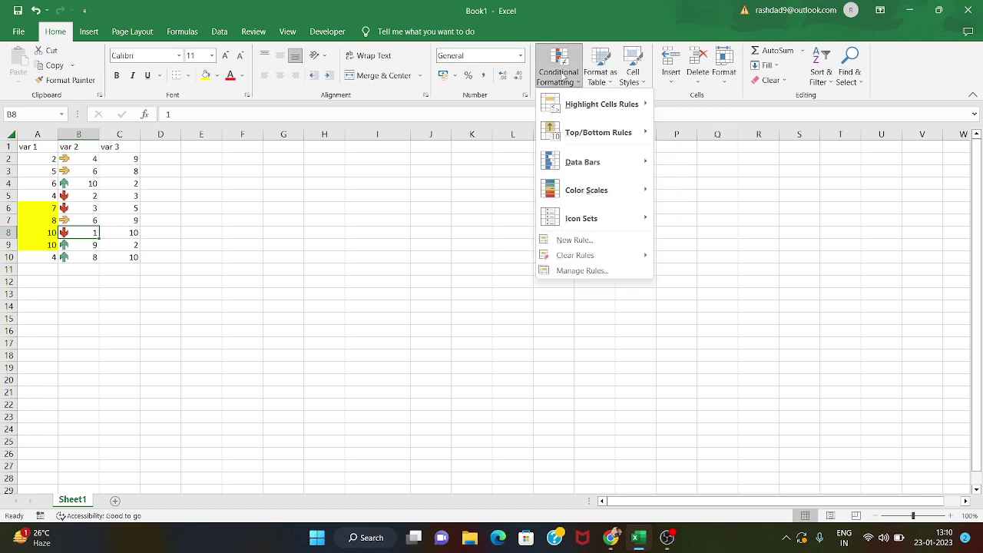
click(432, 211)
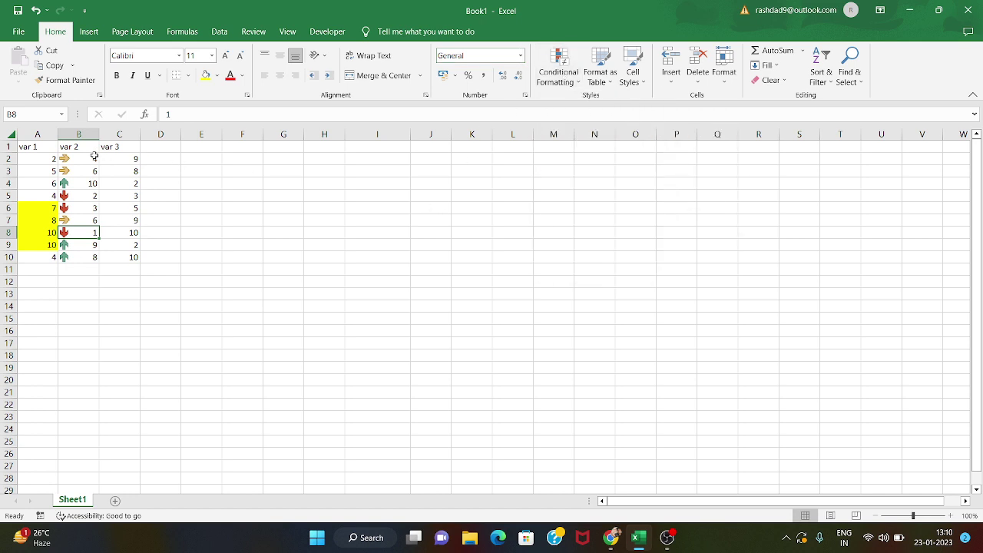
click(129, 167)
click(125, 160)
key(ctrl+shift+Down)
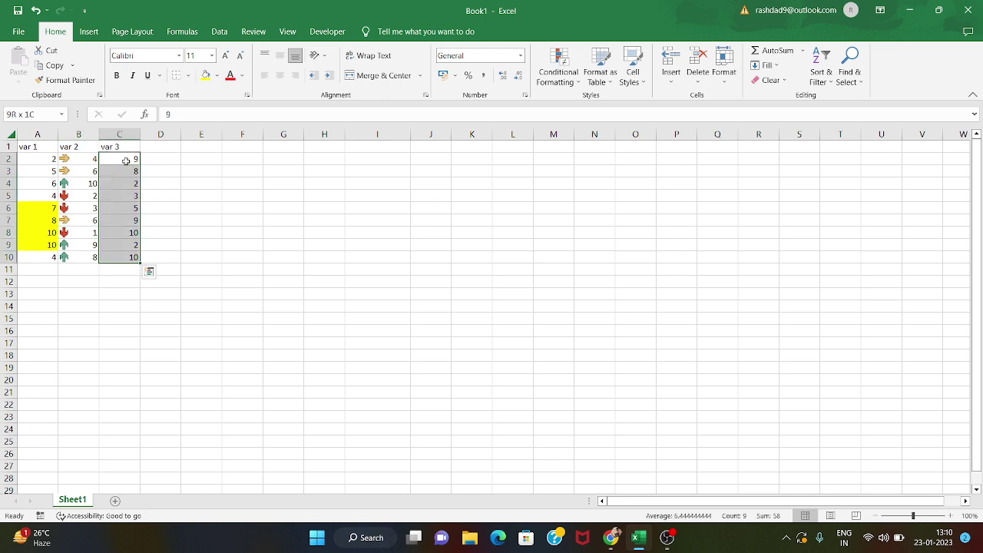
click(557, 80)
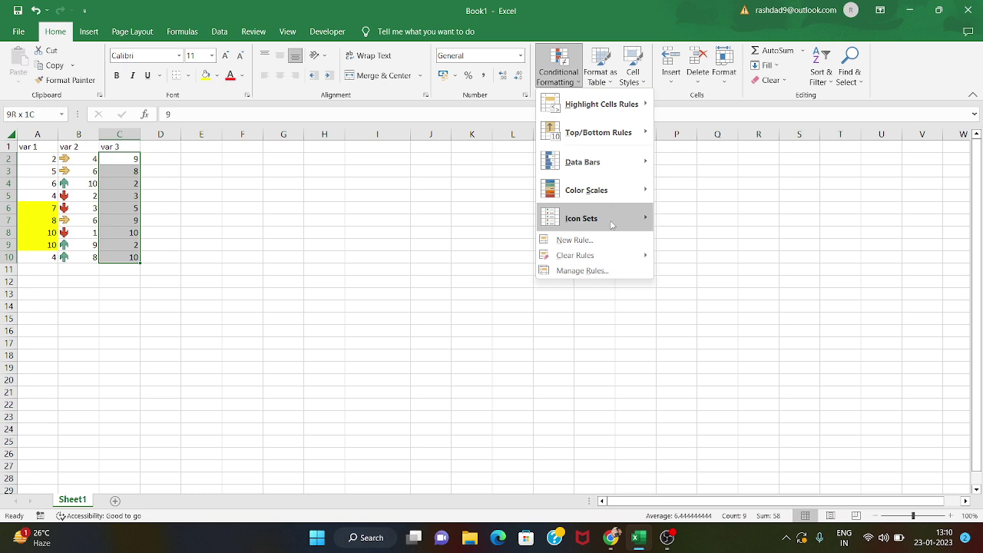
click(580, 271)
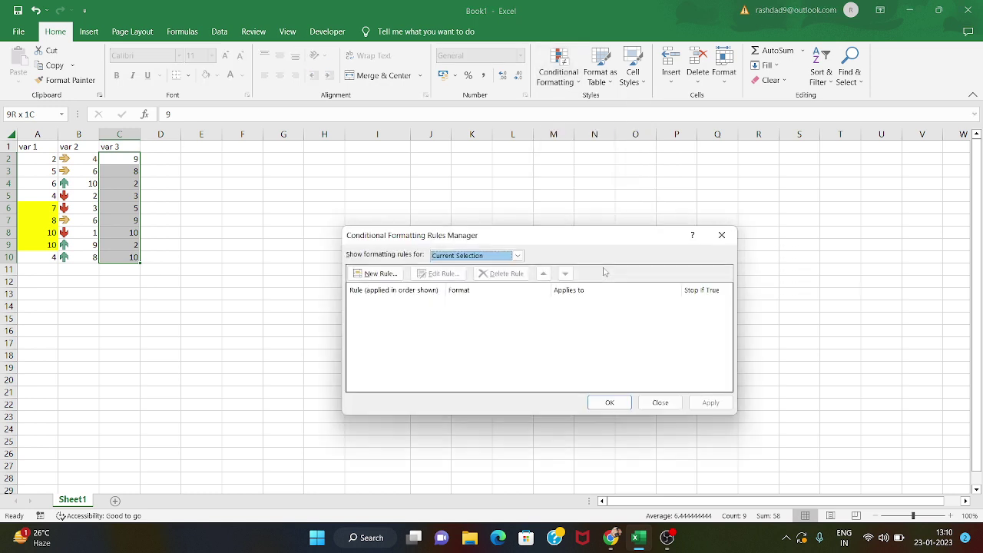
click(377, 273)
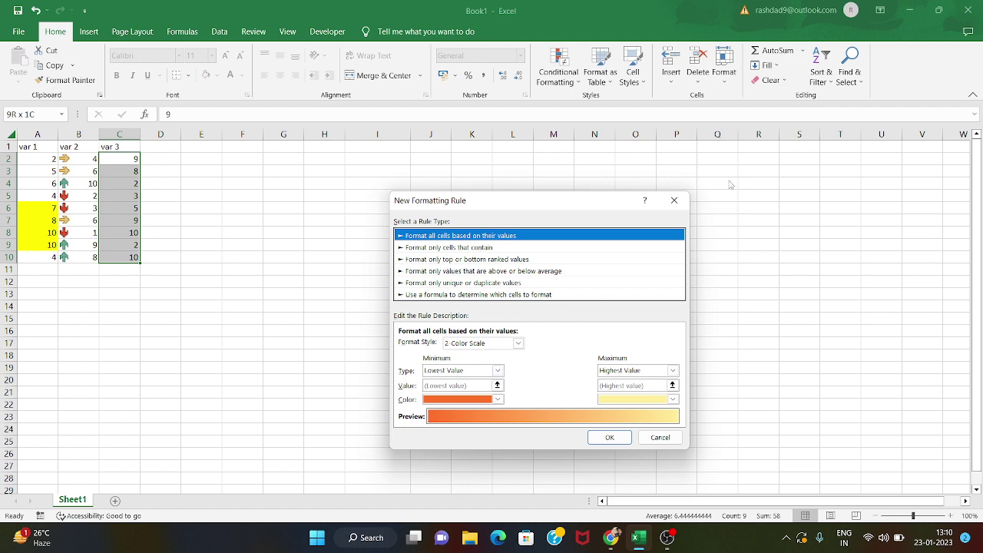
click(686, 200)
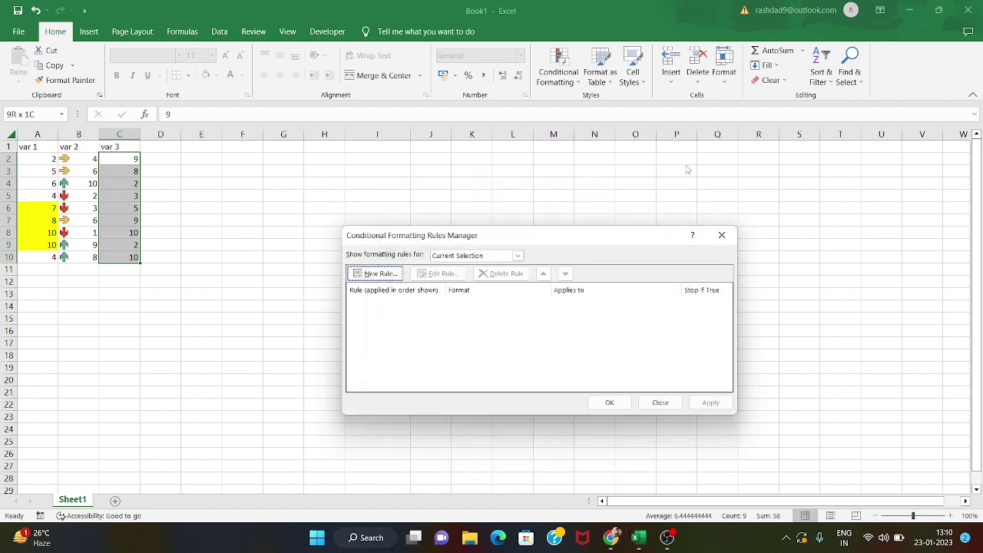
click(721, 235)
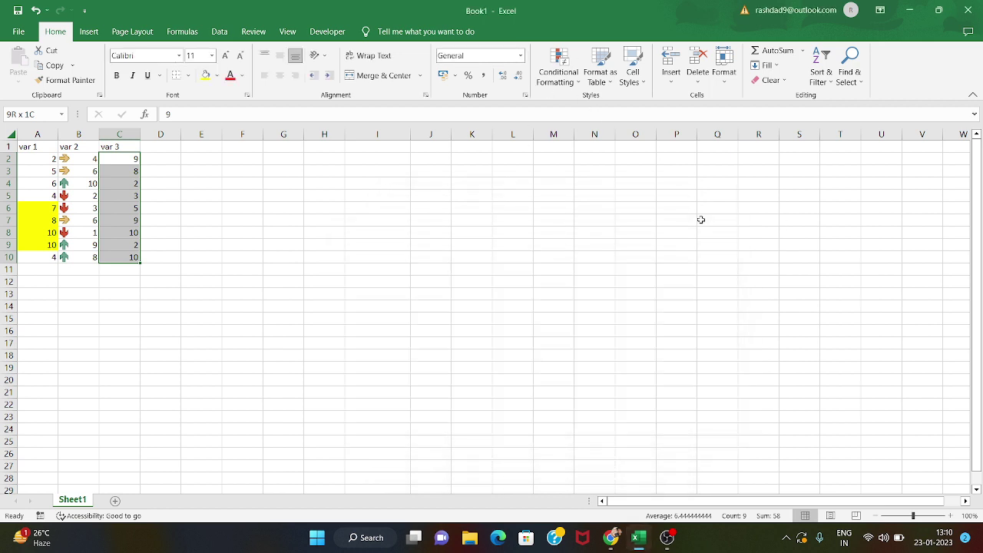
Highlight var 3 cells equal to 10 with Light Red Fill with Dark Red Text.
click(559, 69)
mouse_move(570, 104)
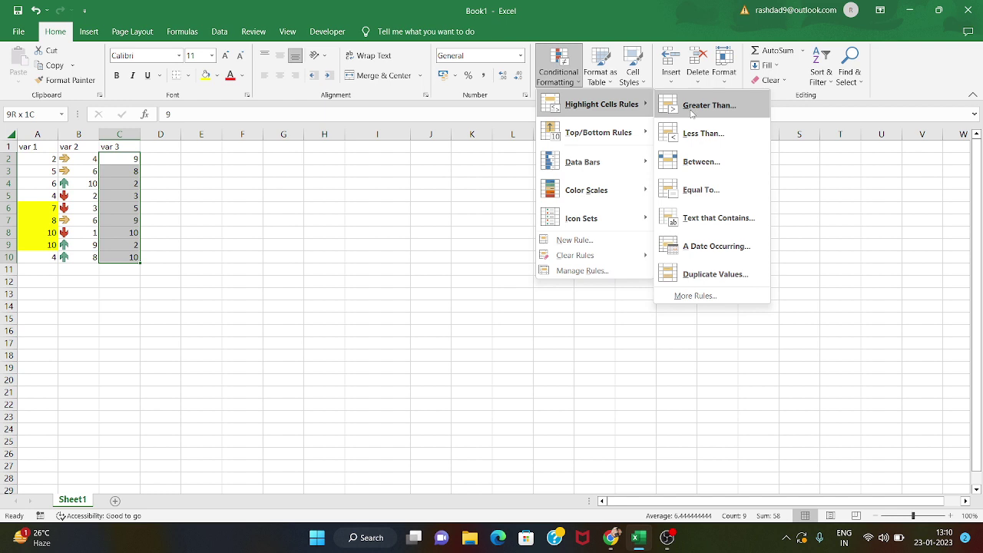
click(692, 189)
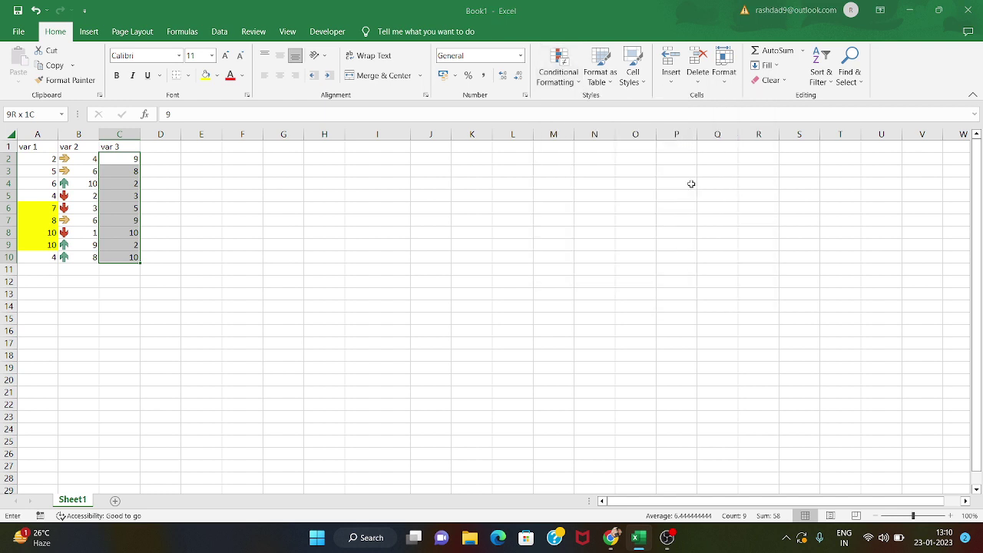
key(BackSpace)
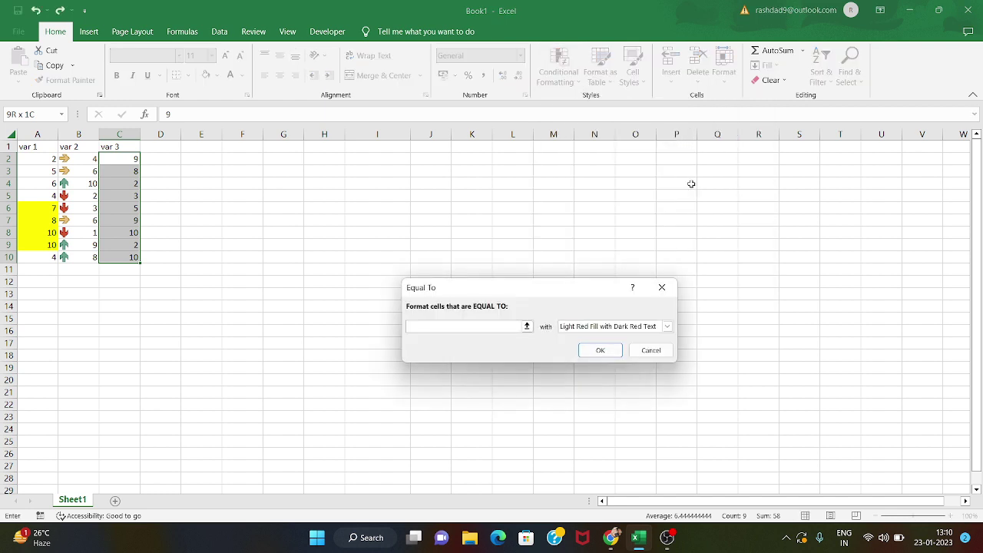
text(5)
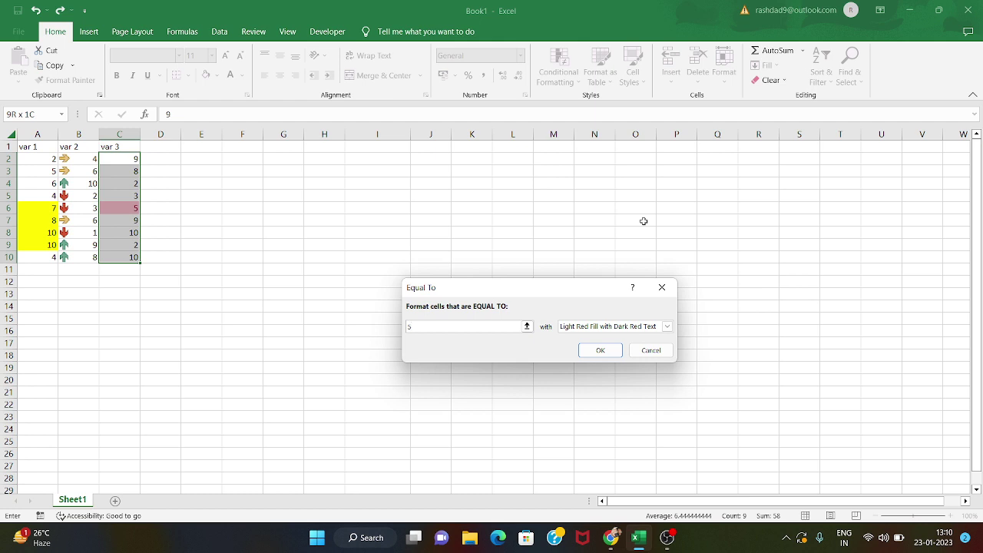
text(10)
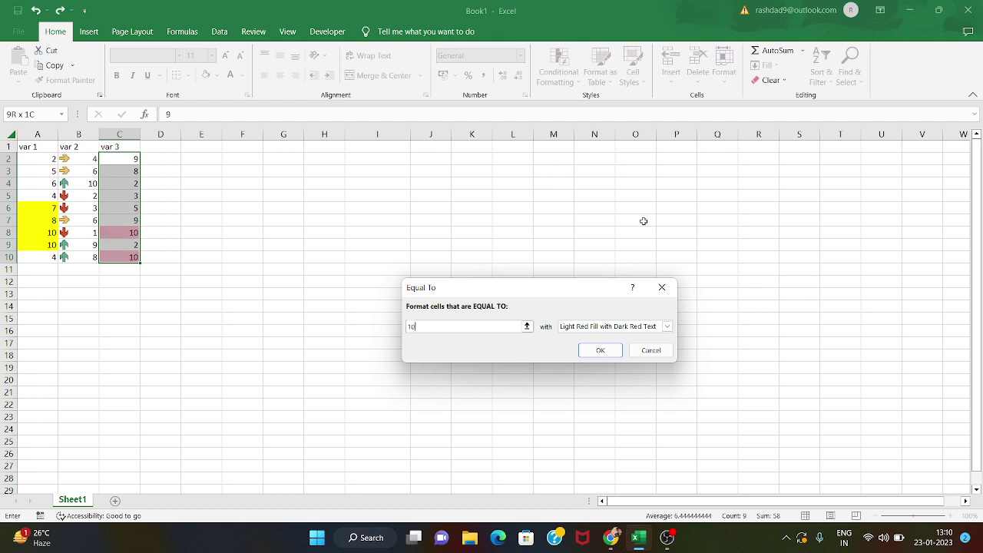
click(600, 349)
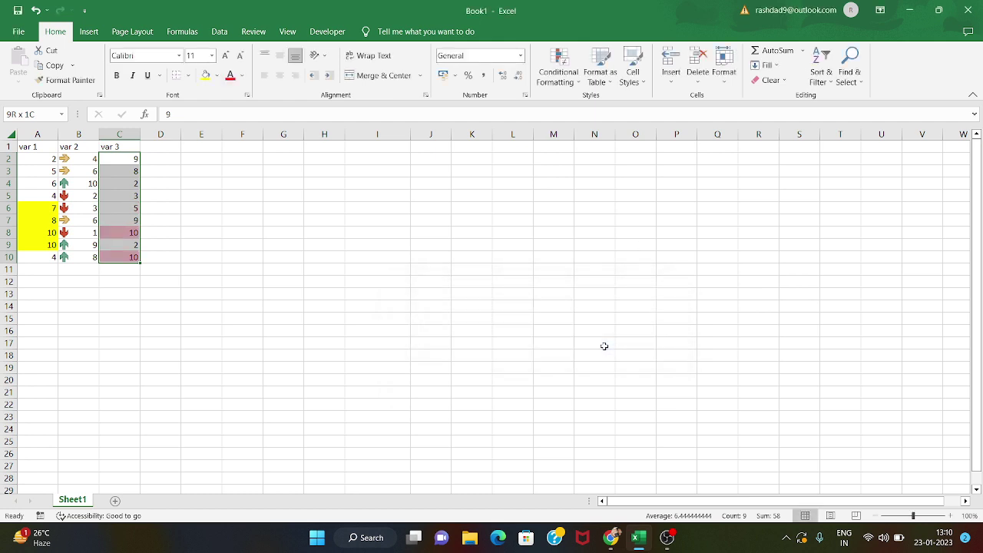
Review the Cell Value = 10 rule in the Rules Manager and close it unchanged.
click(559, 73)
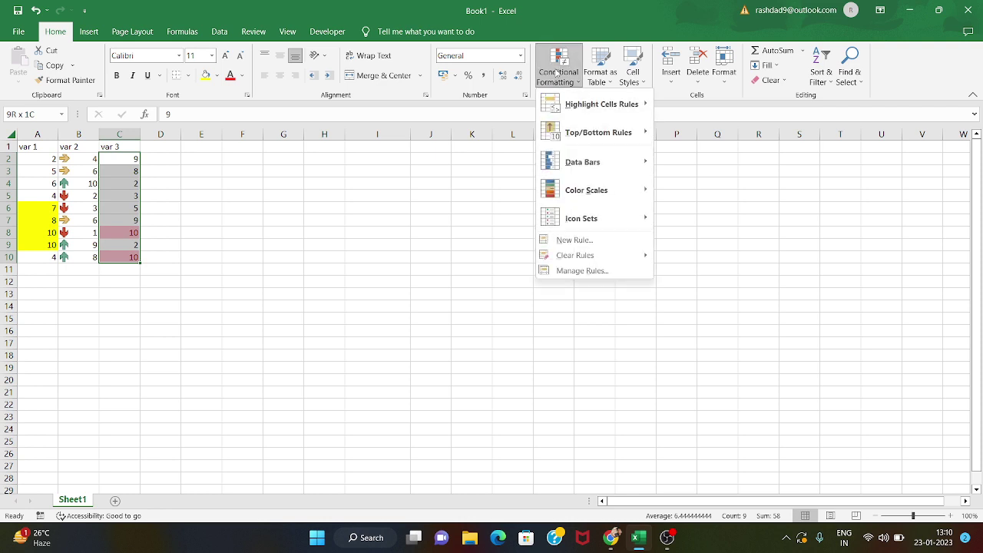
click(615, 274)
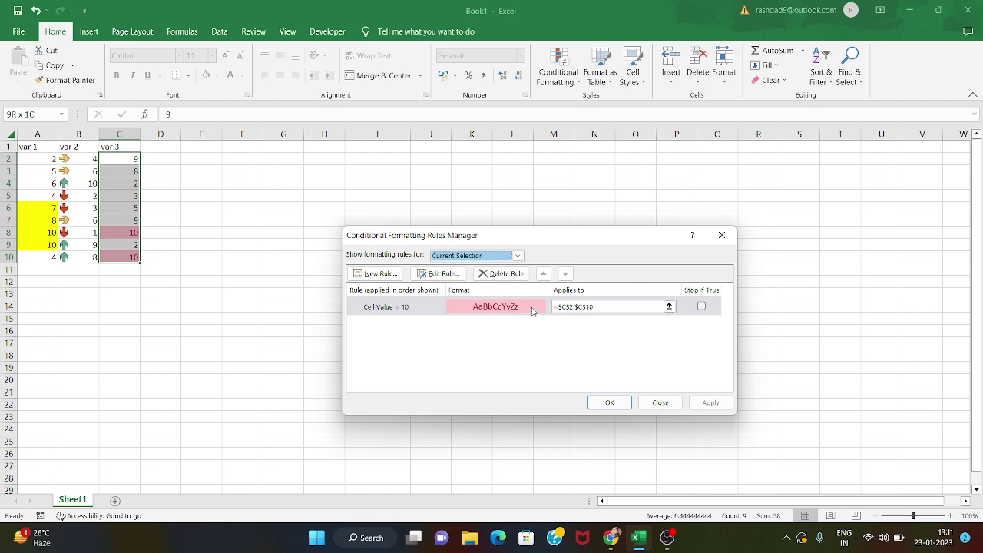
click(442, 303)
click(437, 274)
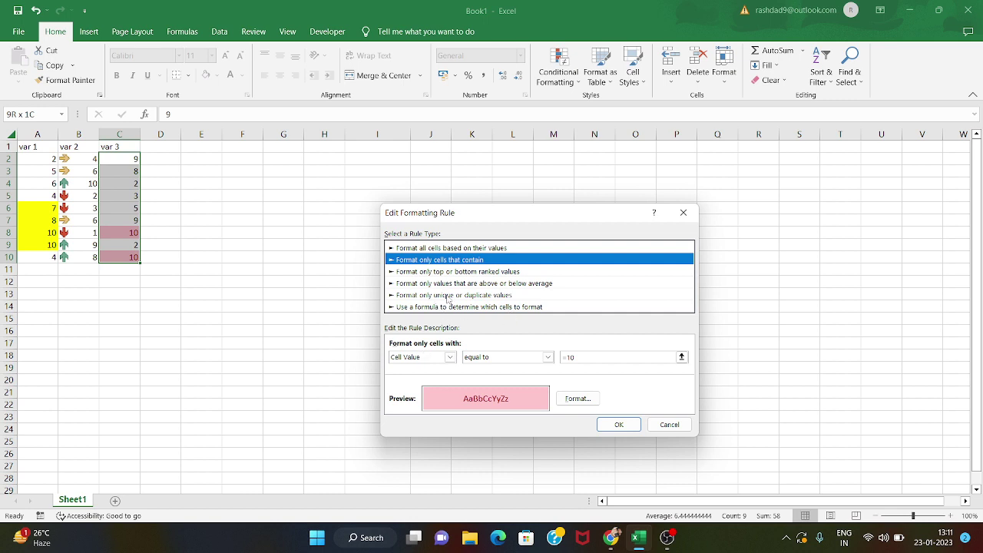
click(683, 213)
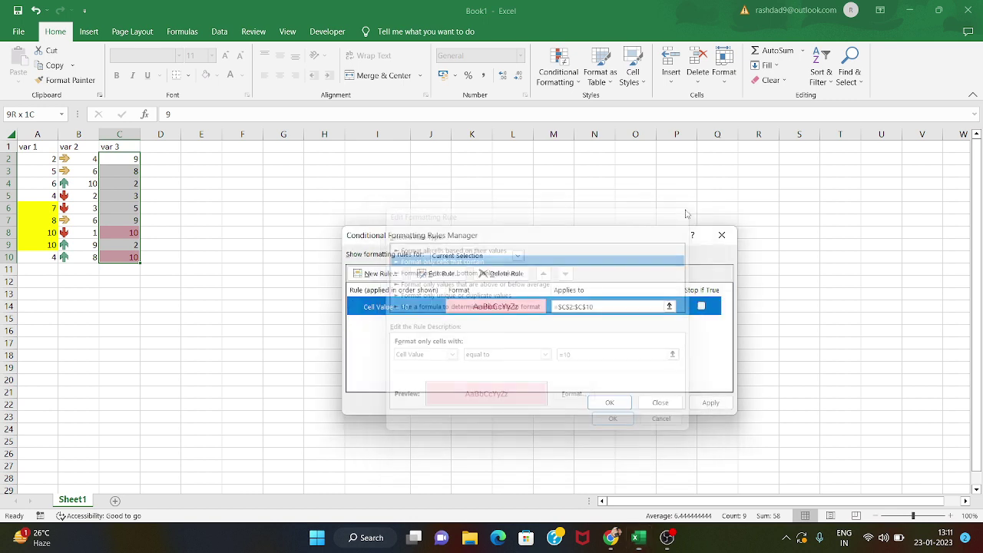
click(721, 235)
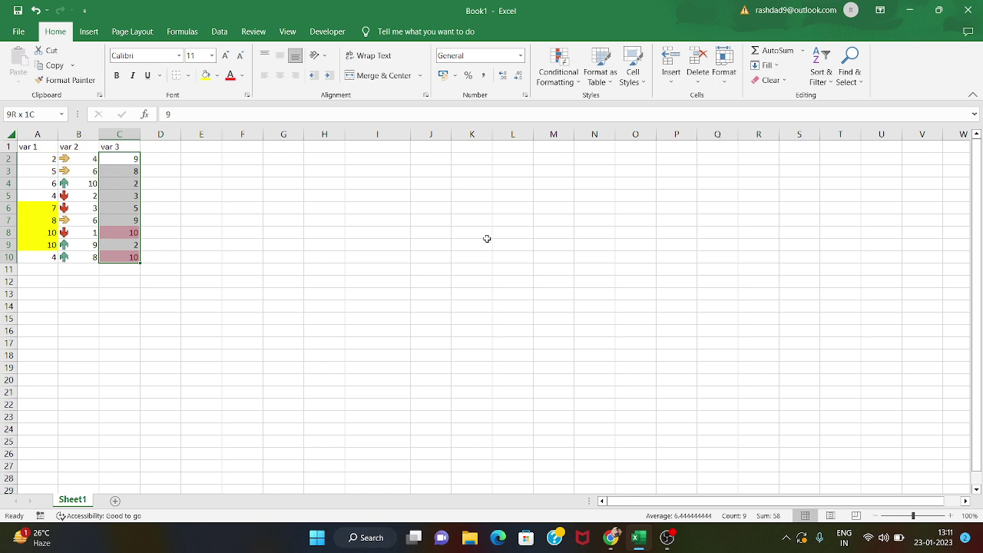
Enter sun, mon, tues and thurs down cells F4:F7.
click(300, 204)
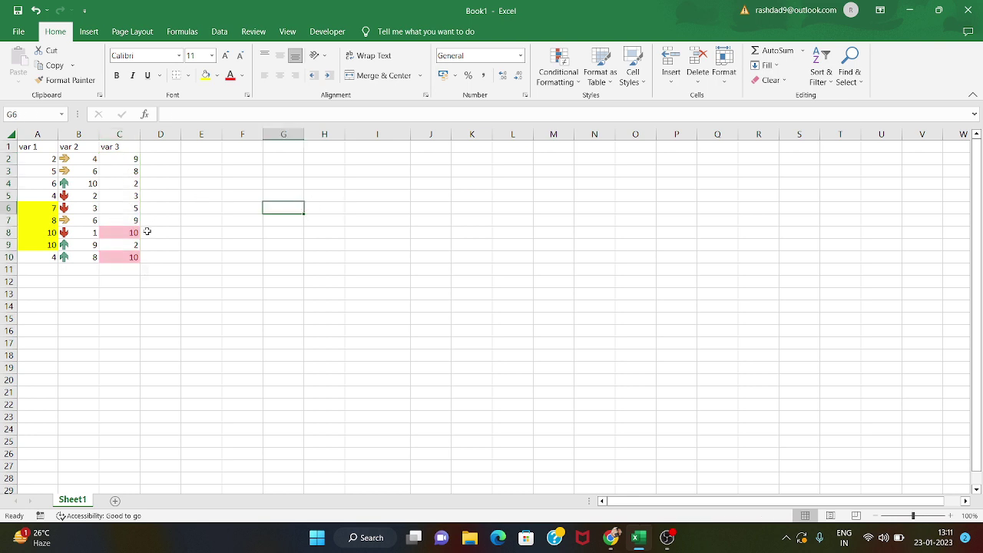
click(242, 183)
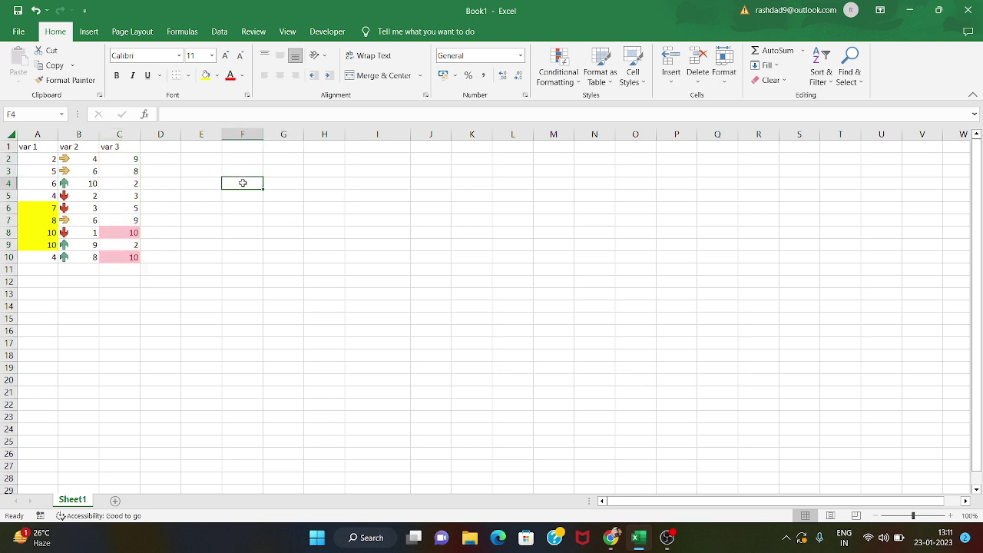
text(sun)
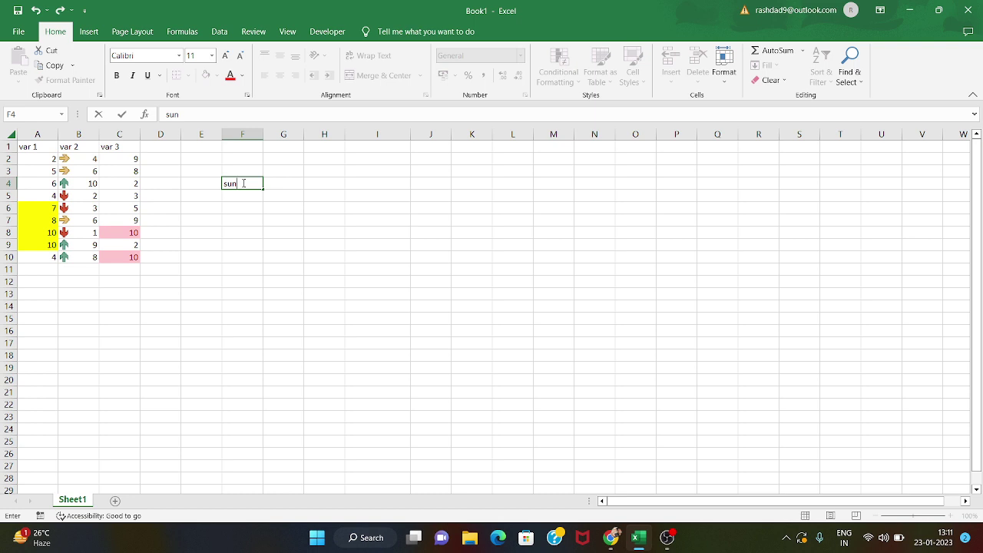
key(Return)
text(mon)
key(ctrl+Return)
key(Return)
text(tues)
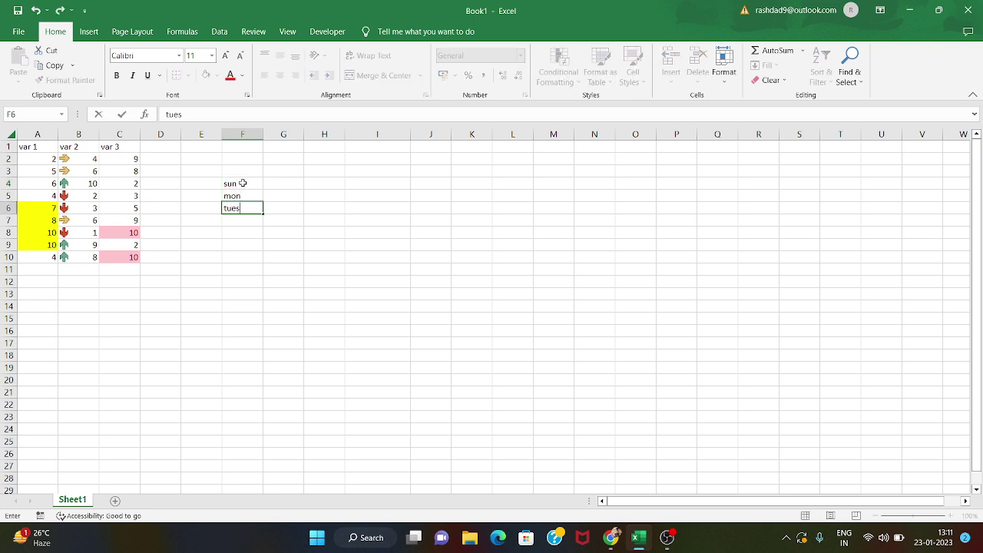
key(Return)
text(thurs)
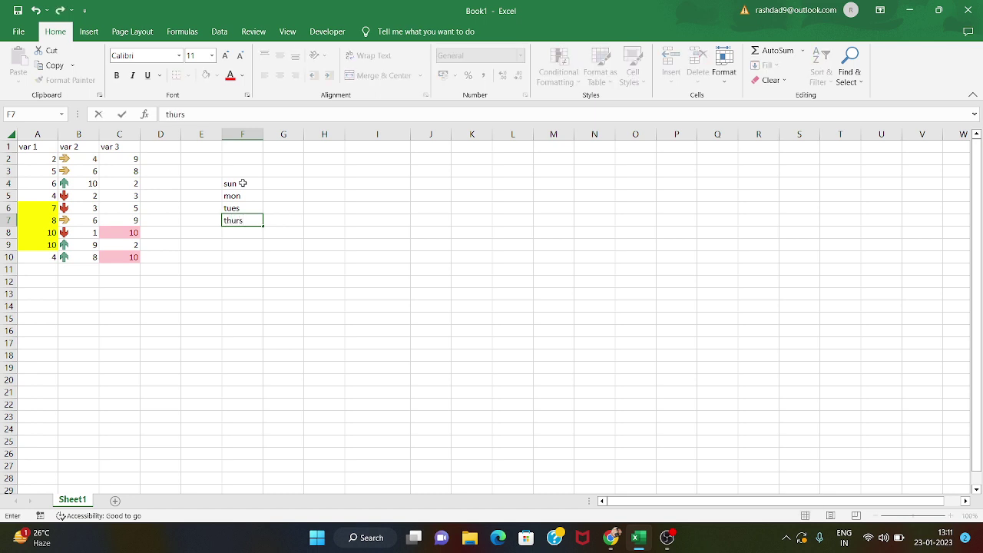
key(Return)
Enter fri, sat, sun and mon down cells F8:F11.
text(fri)
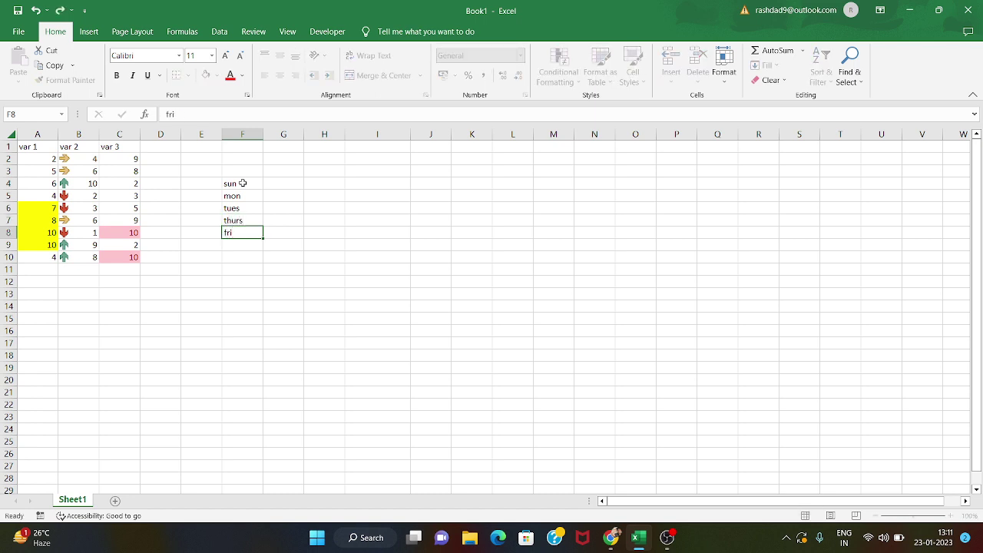
key(Return)
text(sat)
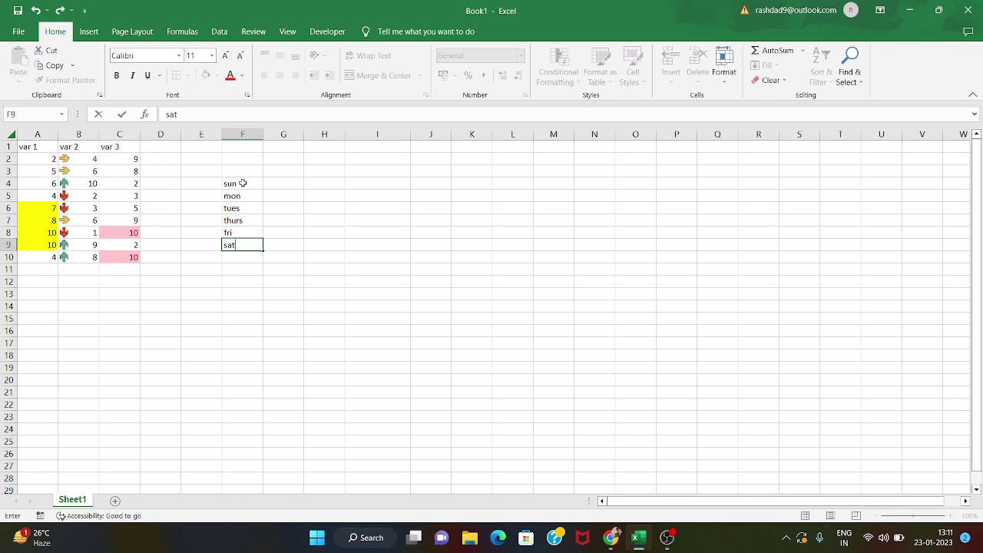
key(Return)
text(sun)
key(ctrl+Return)
key(Left)
key(Down)
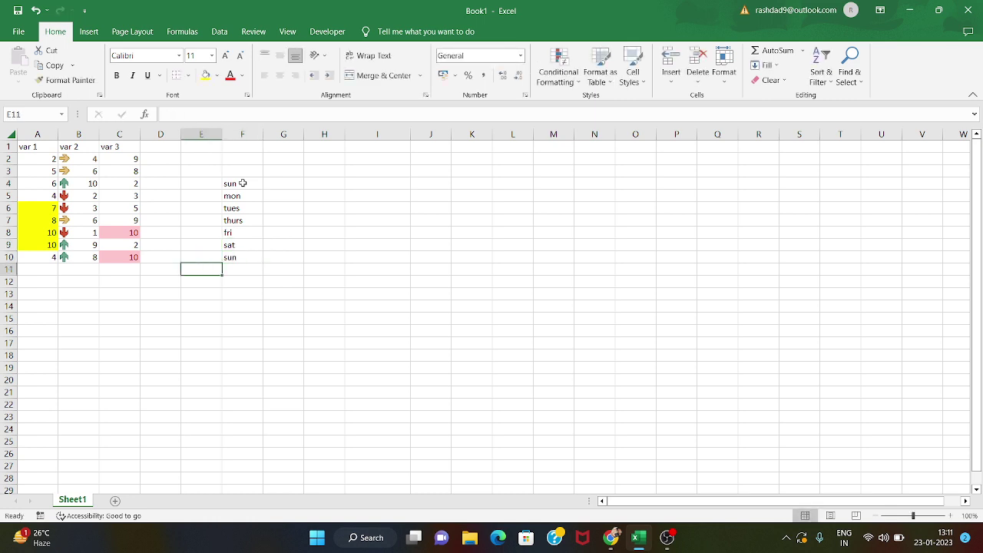
key(Right)
text(mon)
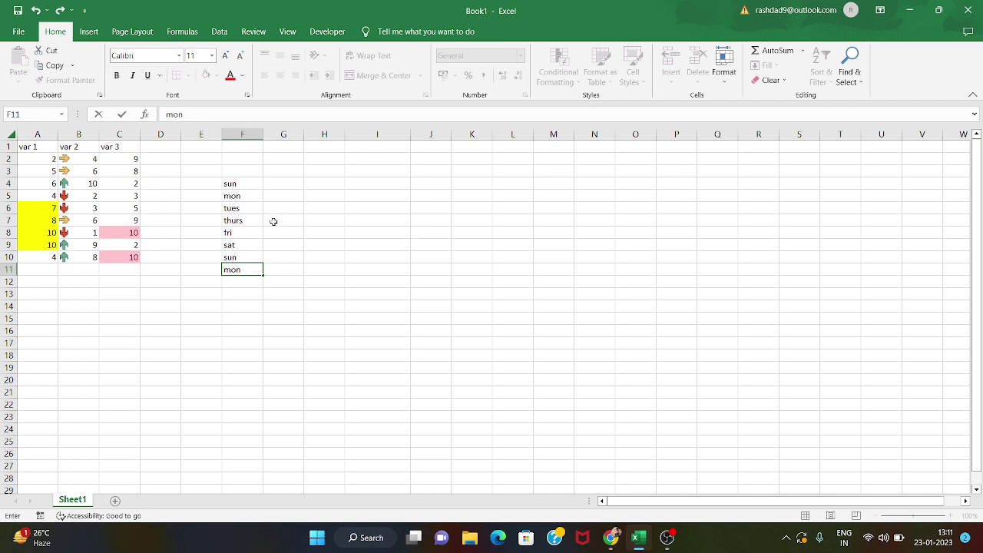
Select the day list F4:F11.
drag(273, 220, 235, 192)
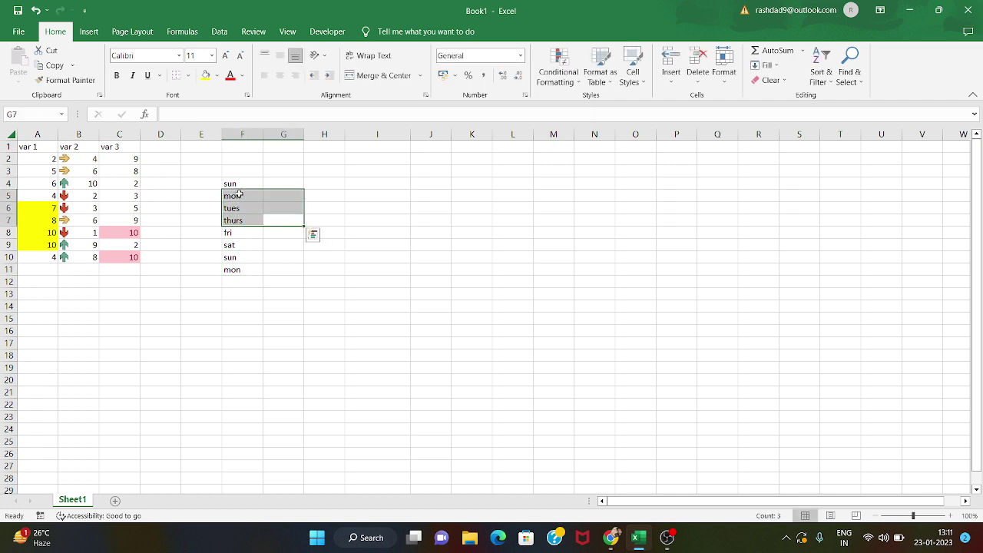
click(238, 194)
click(238, 185)
drag(238, 186, 238, 270)
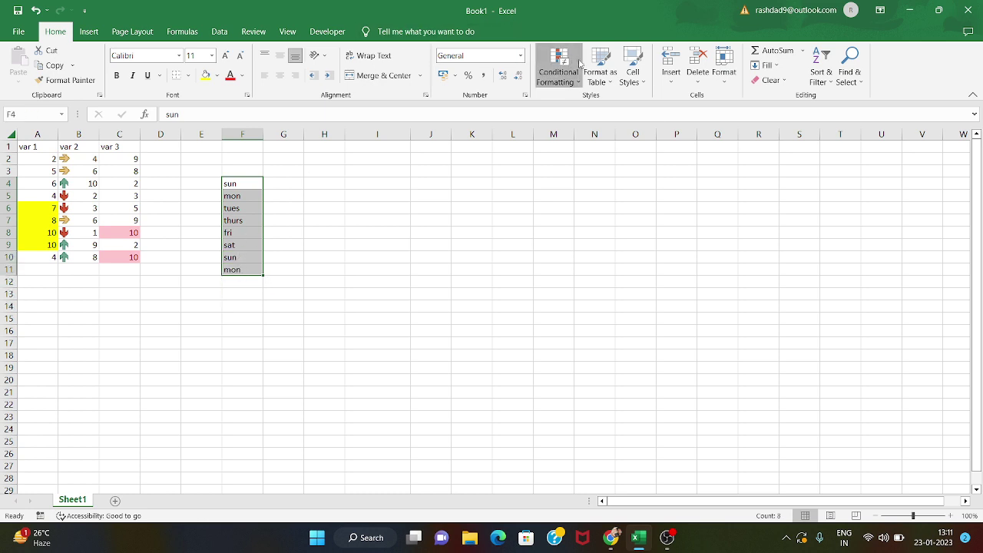
Highlight duplicate days in F4:F11 with Green Fill with Dark Green Text.
click(580, 63)
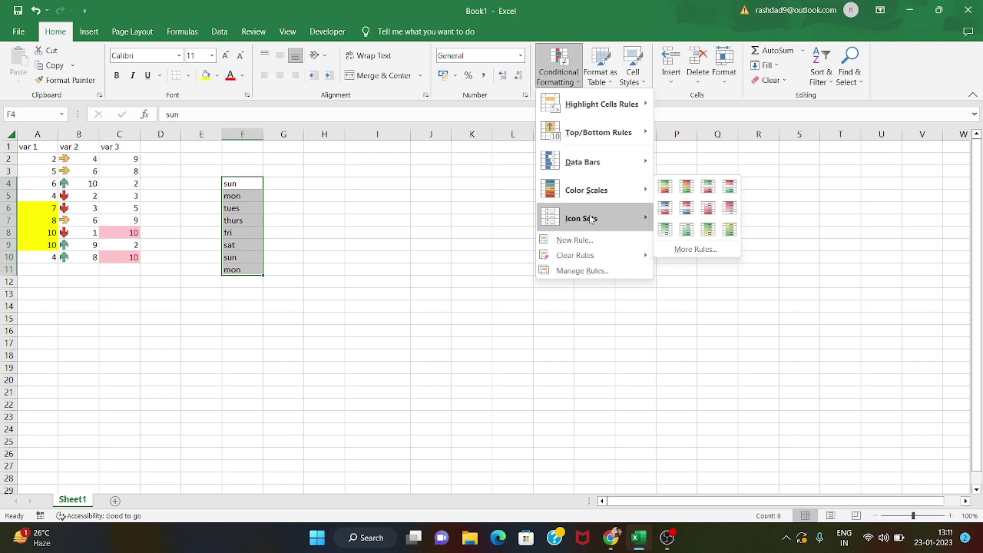
mouse_move(603, 105)
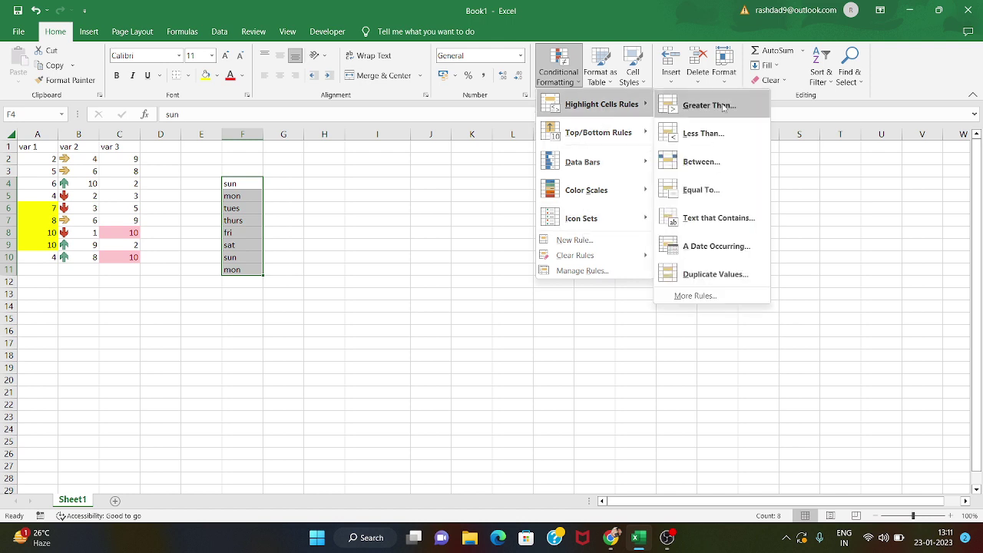
click(711, 274)
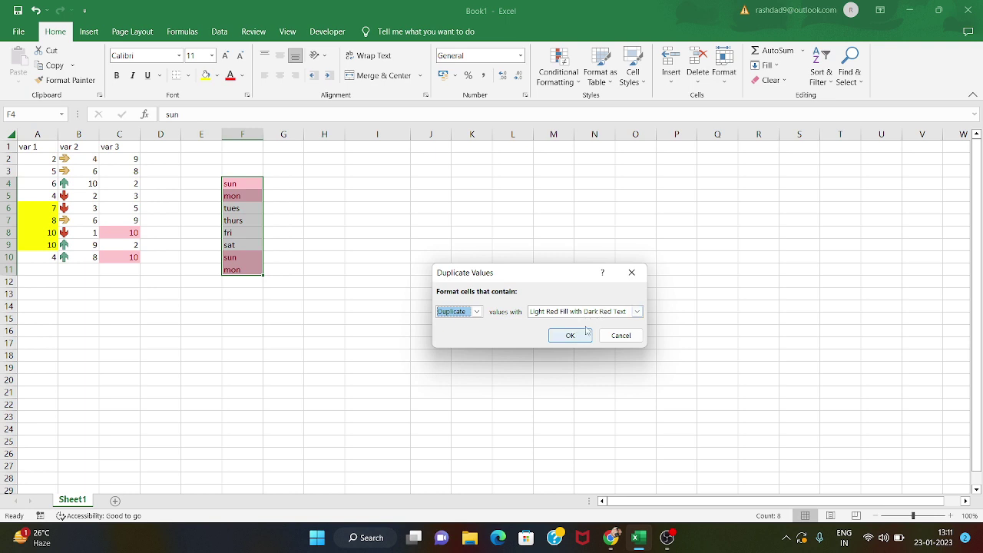
click(637, 312)
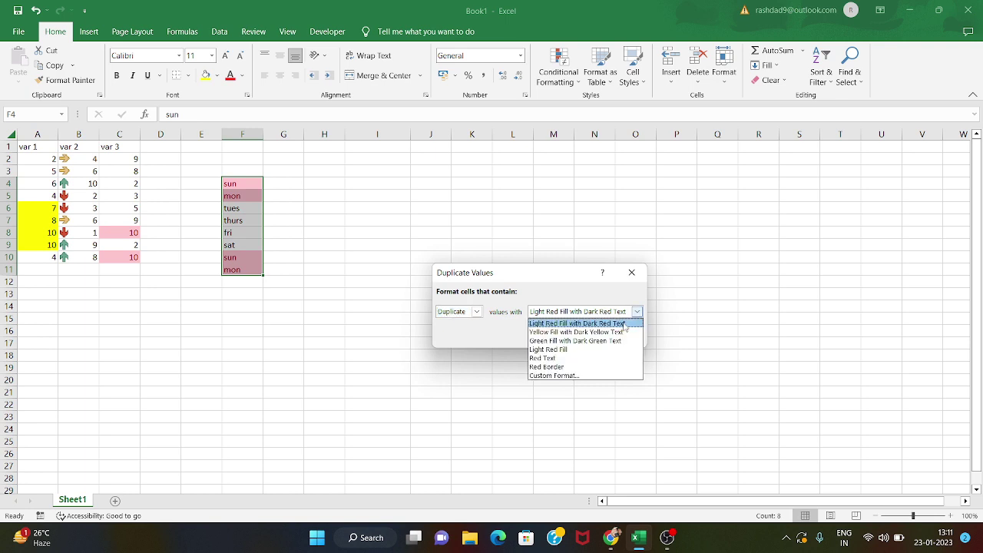
click(617, 341)
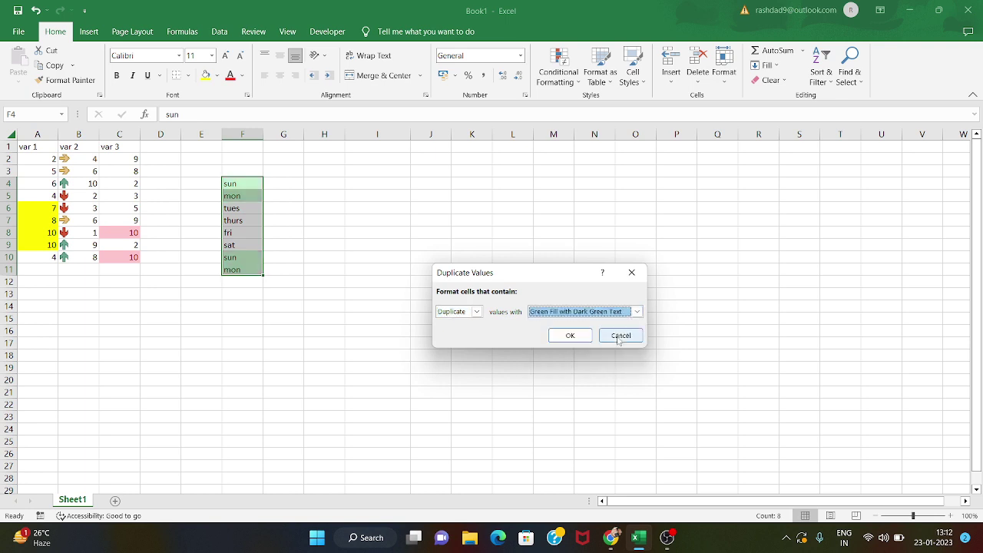
click(570, 336)
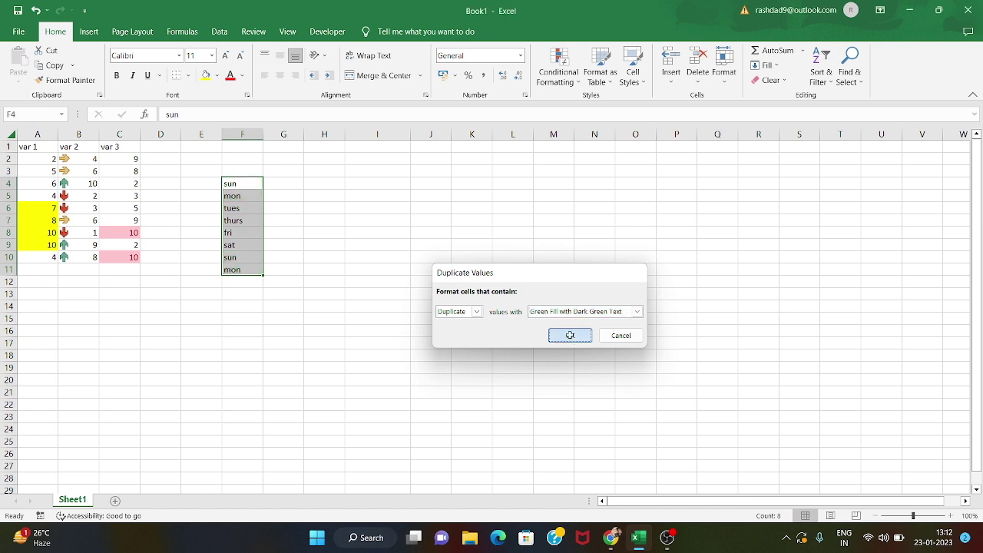
click(366, 304)
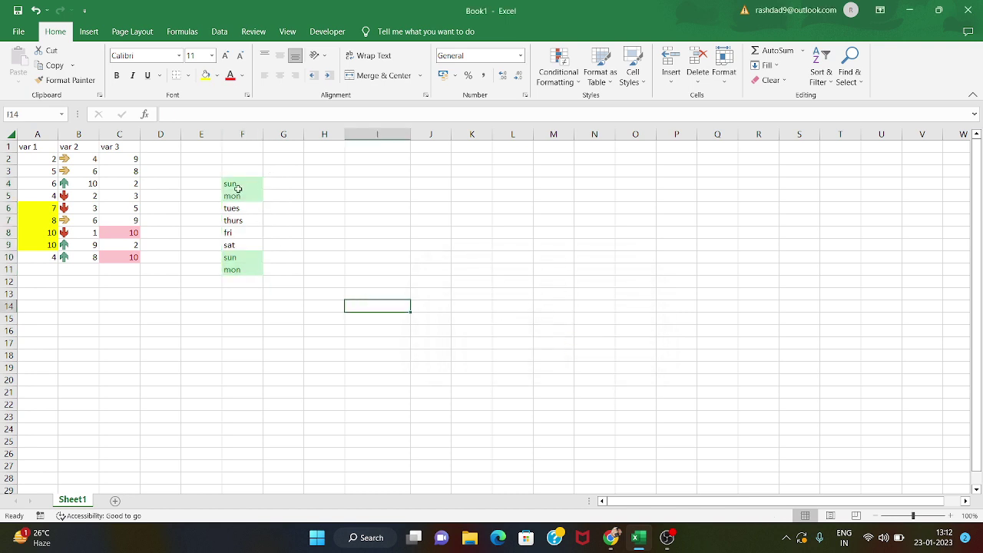
drag(233, 189, 234, 196)
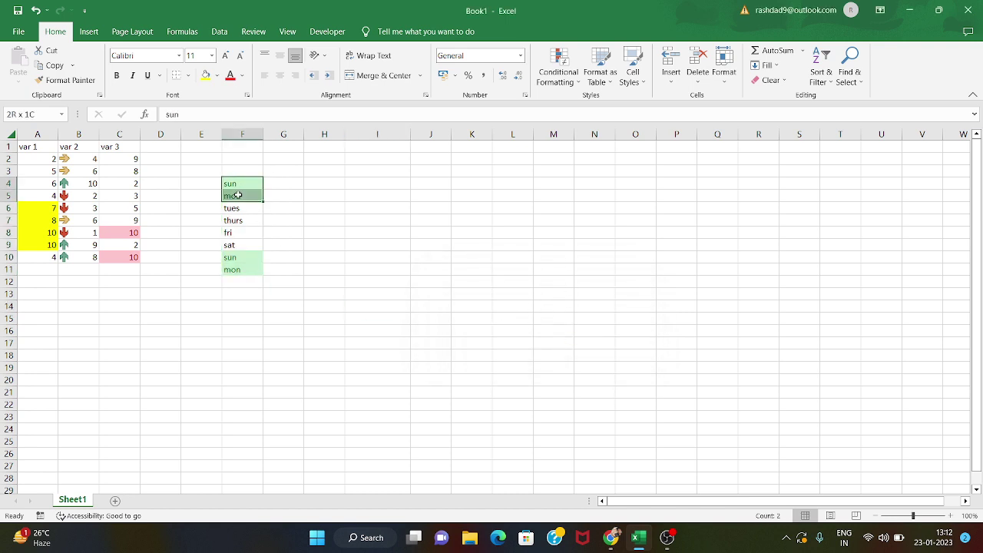
click(247, 262)
click(247, 267)
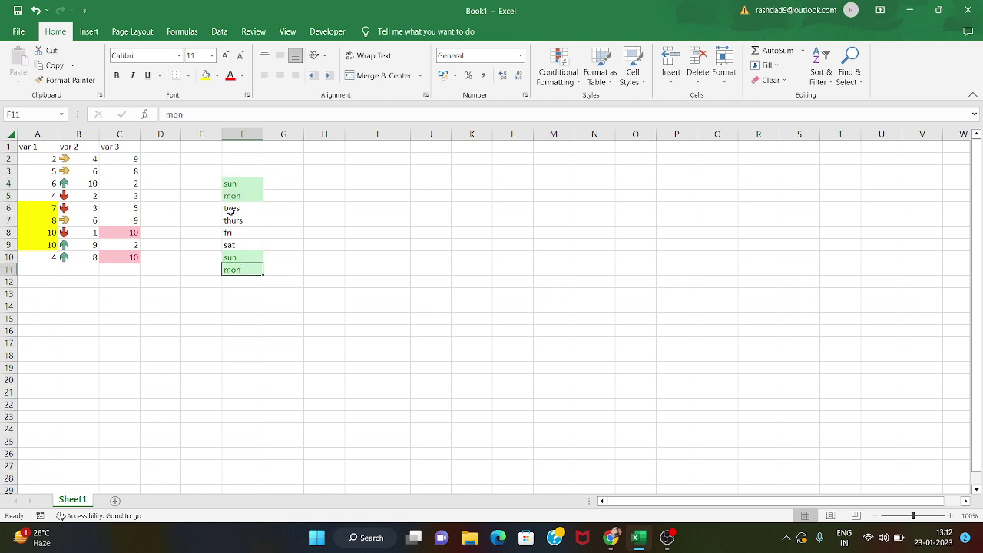
click(240, 186)
click(241, 192)
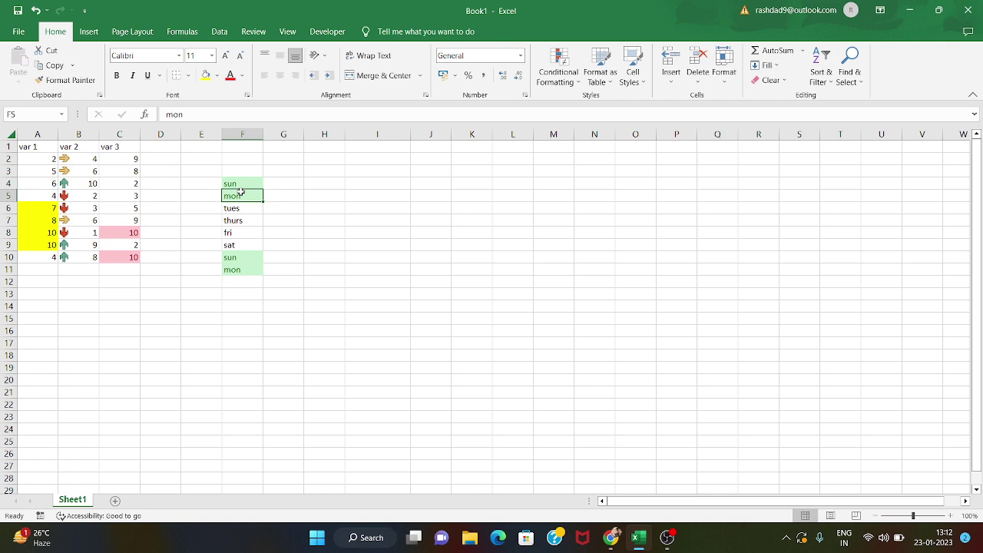
drag(249, 198, 242, 187)
click(240, 184)
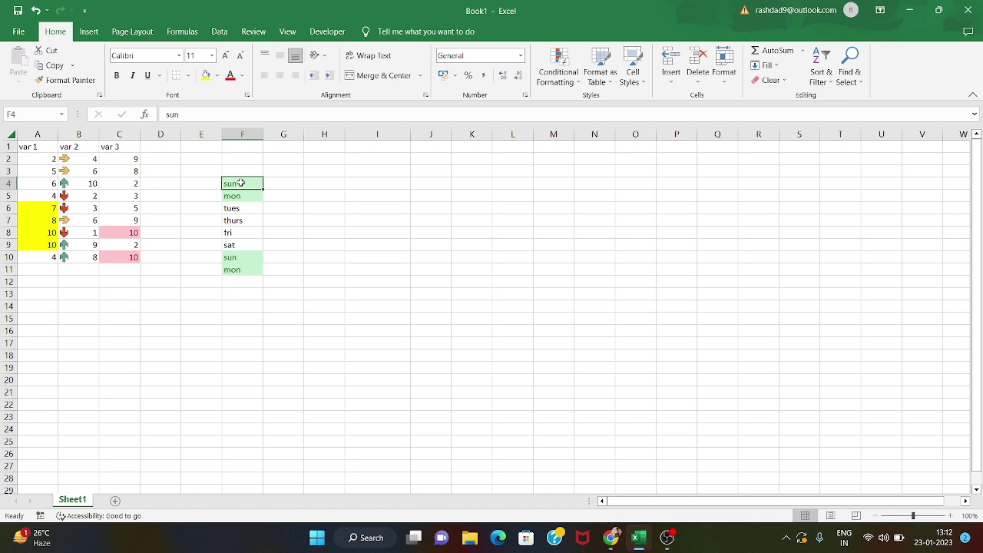
click(89, 157)
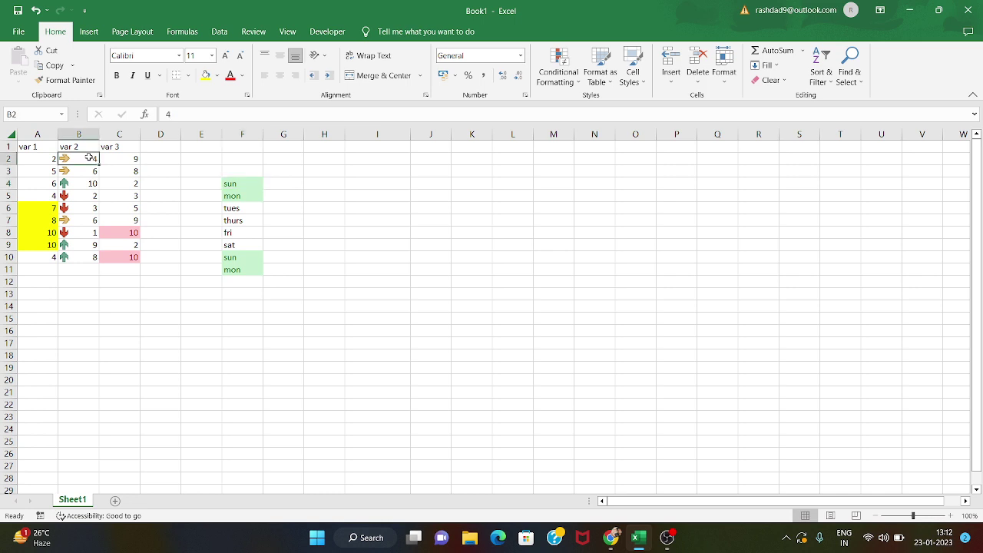
click(238, 180)
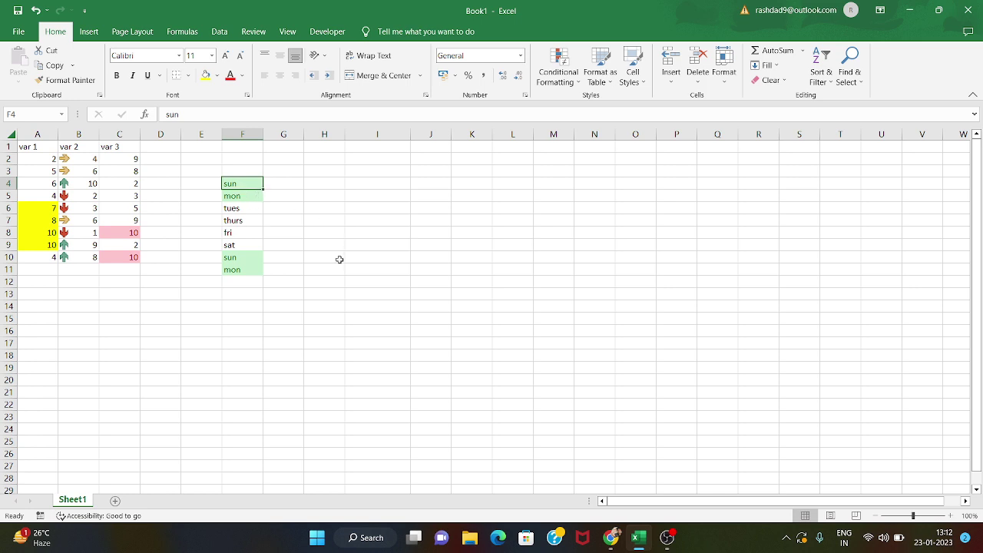
click(669, 538)
click(668, 538)
mouse_move(668, 540)
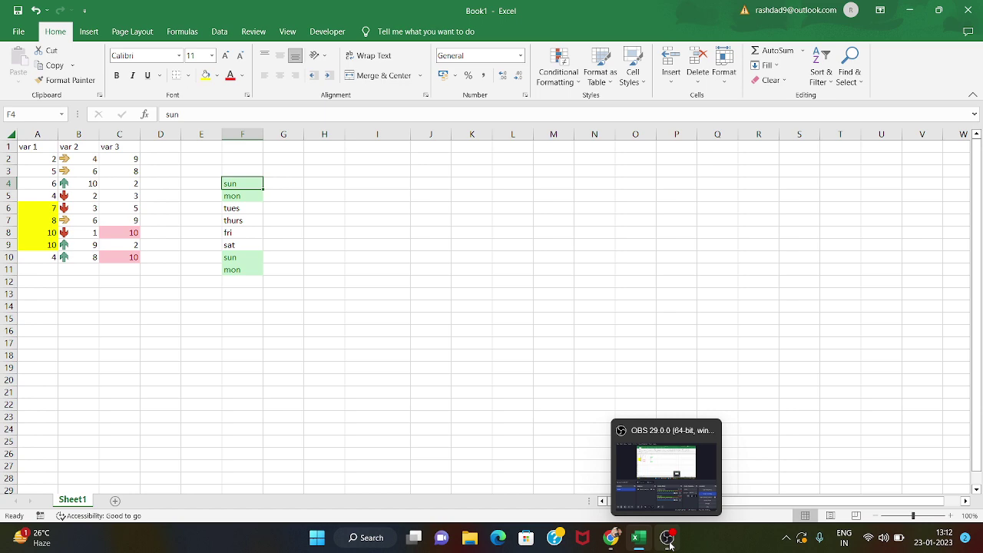